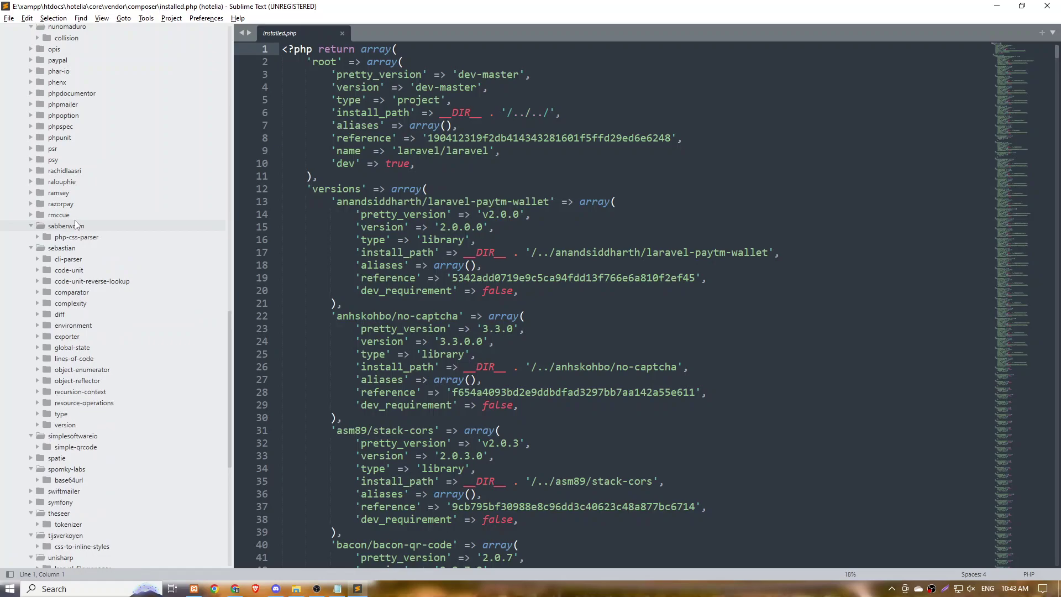
Collapse sabberworm and expand the rmccue, razorpay, ramsey, raloupie and rachidlaasri vendor folders.
left_click(76, 226)
left_click(73, 215)
left_click(76, 204)
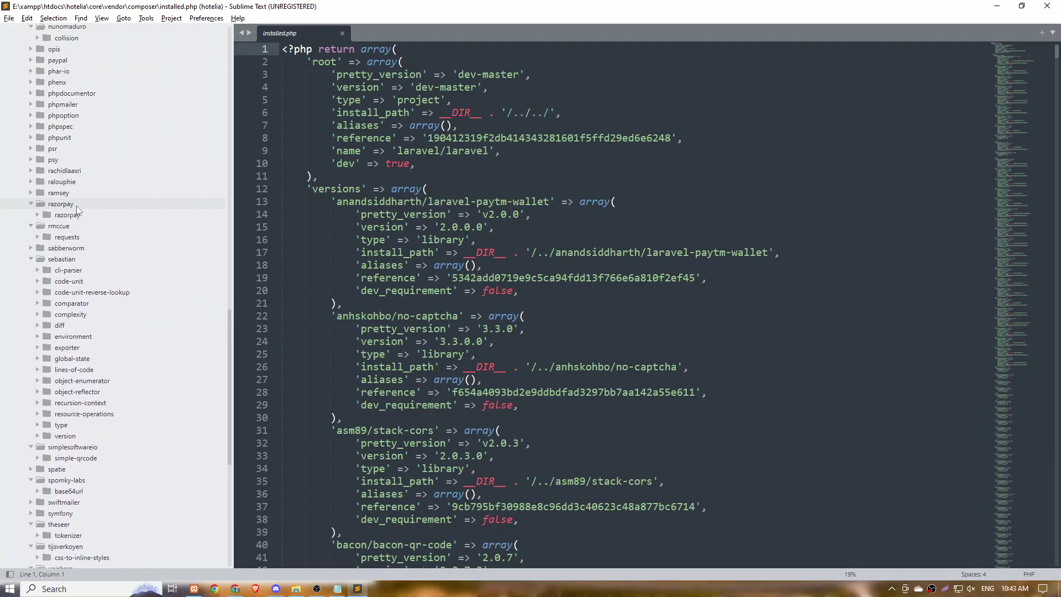
left_click(78, 194)
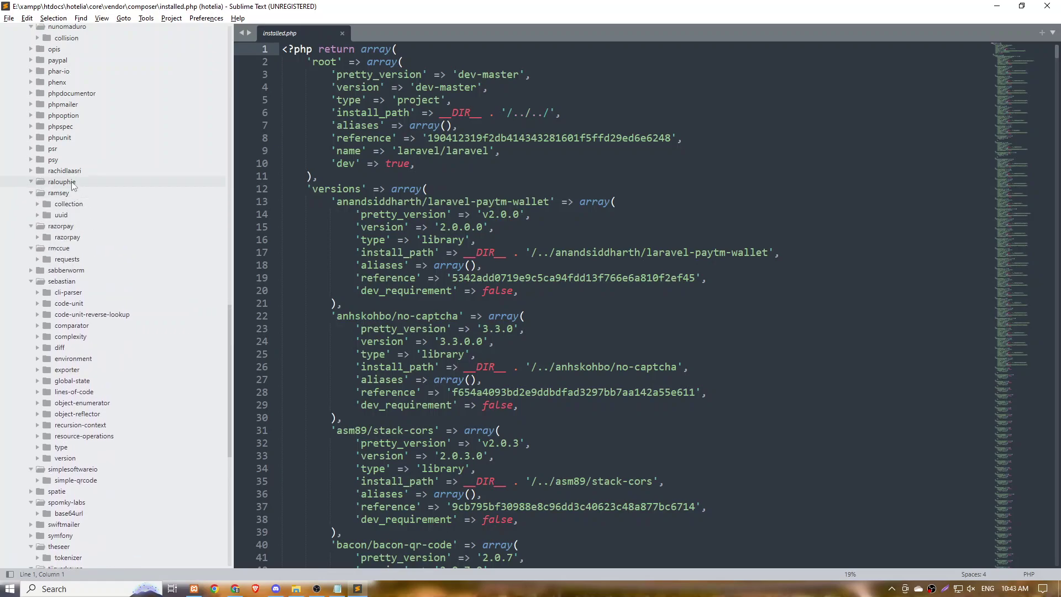
left_click(75, 182)
left_click(74, 171)
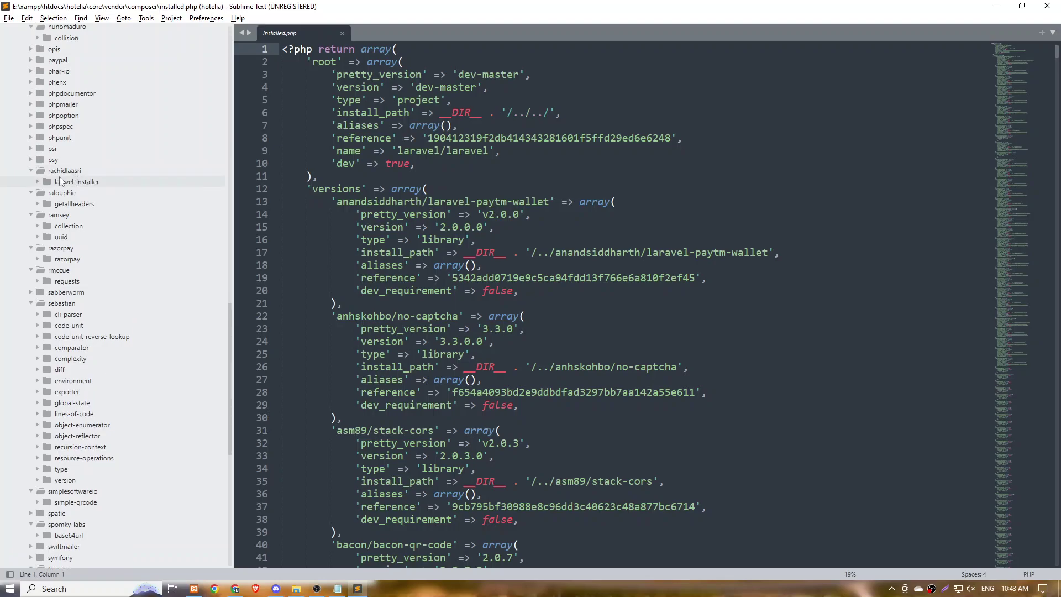
Open LicenseController.php from laravel-installer's src/Controllers folder.
left_click(83, 182)
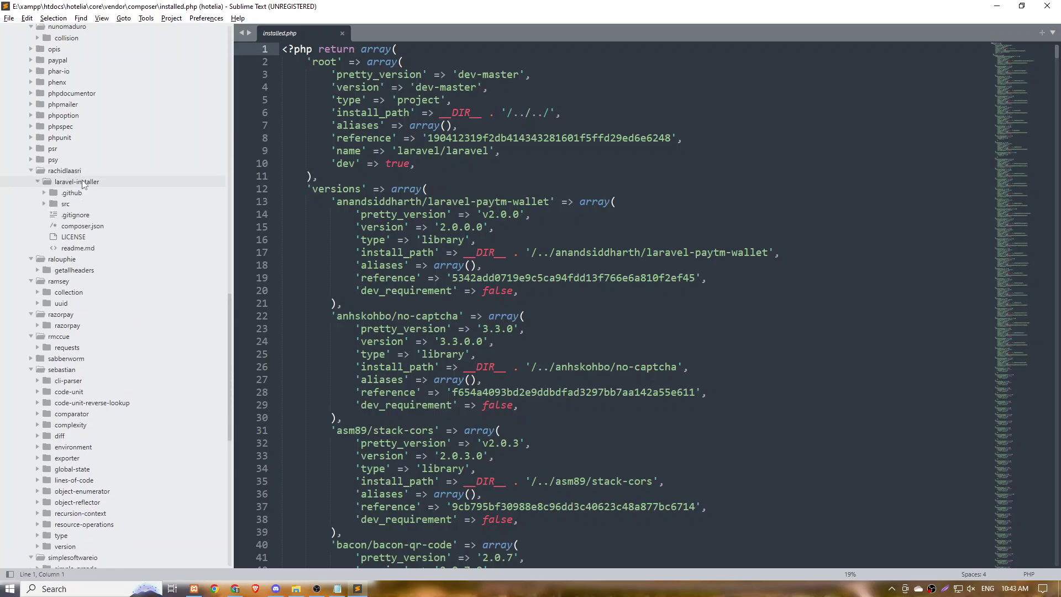
left_click(81, 203)
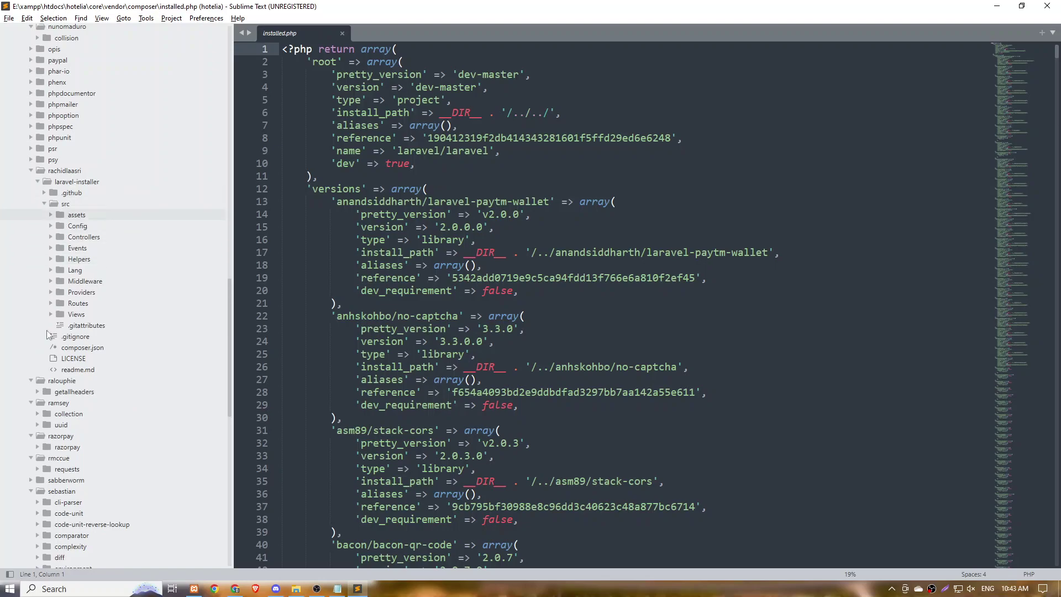
left_click(78, 314)
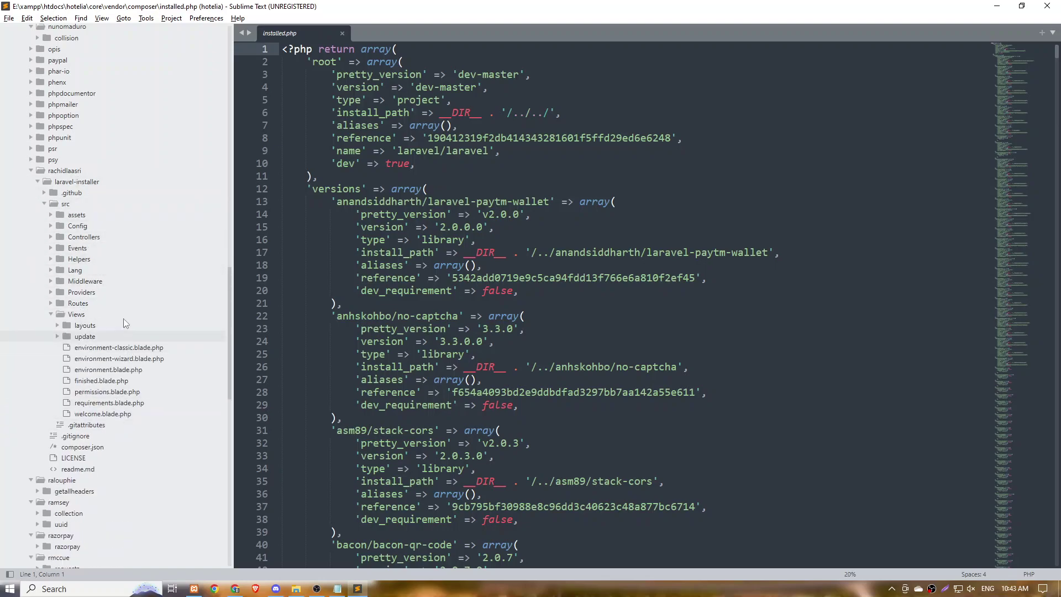
left_click(80, 237)
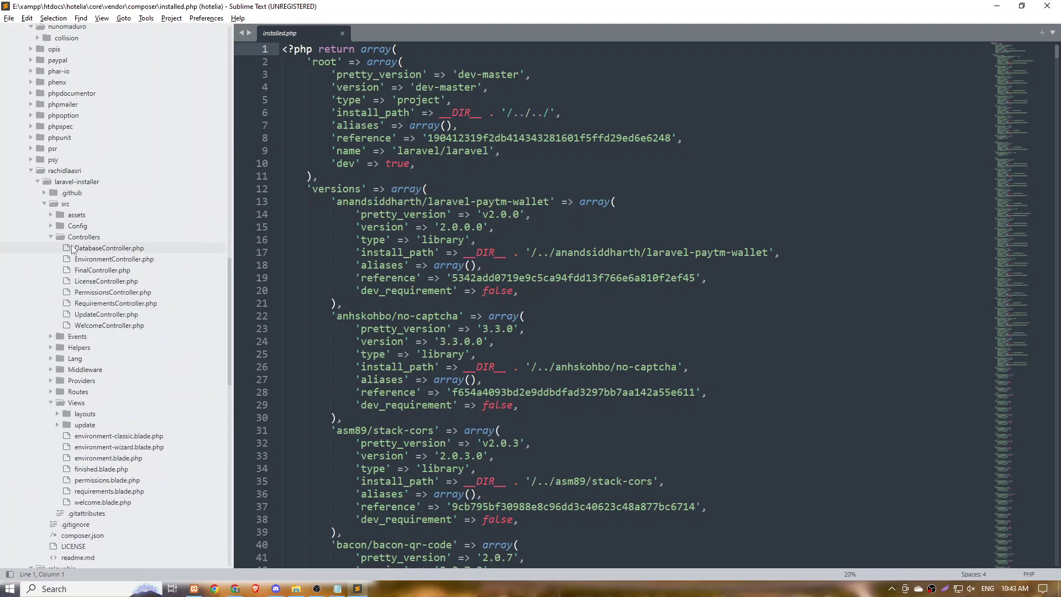
left_click(106, 281)
Select from the '{' after else on line 51 back to 'if' on line 46.
scroll(565, 277, "down", 4)
scroll(566, 277, "down", 1)
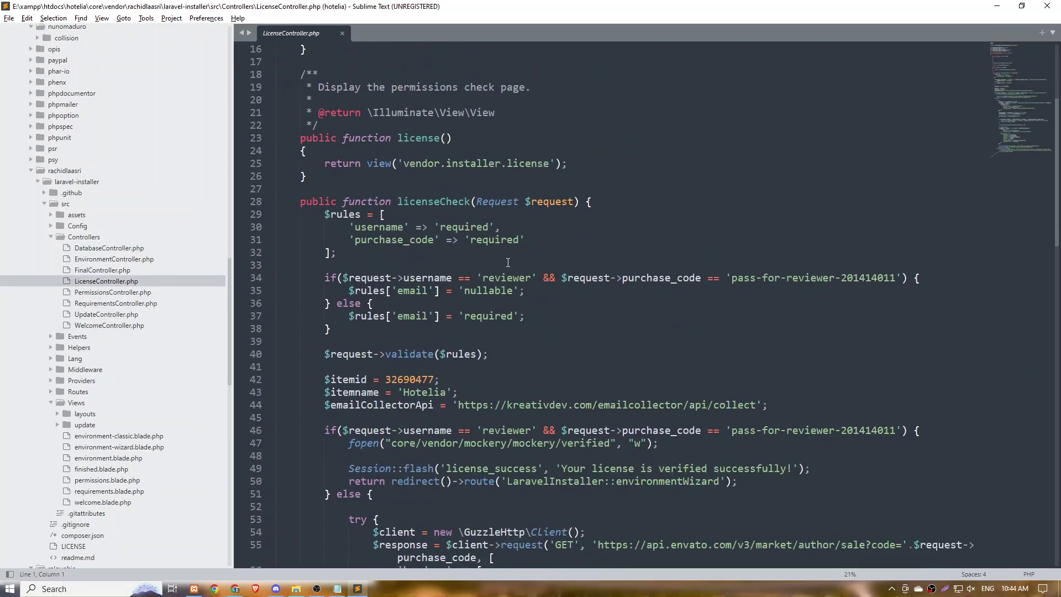
scroll(508, 262, "down", 7)
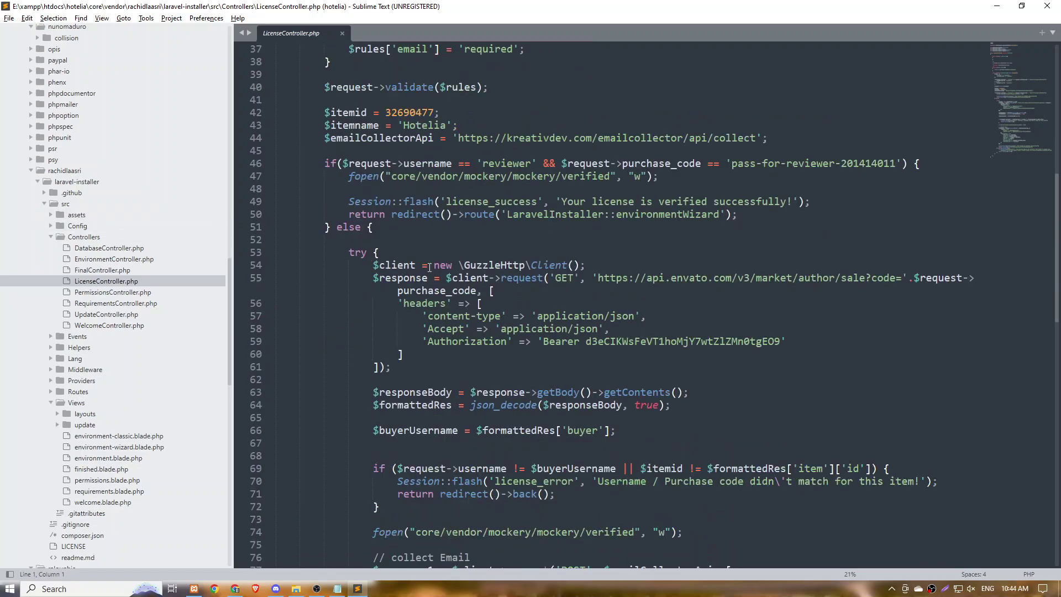
scroll(423, 253, "up", 1)
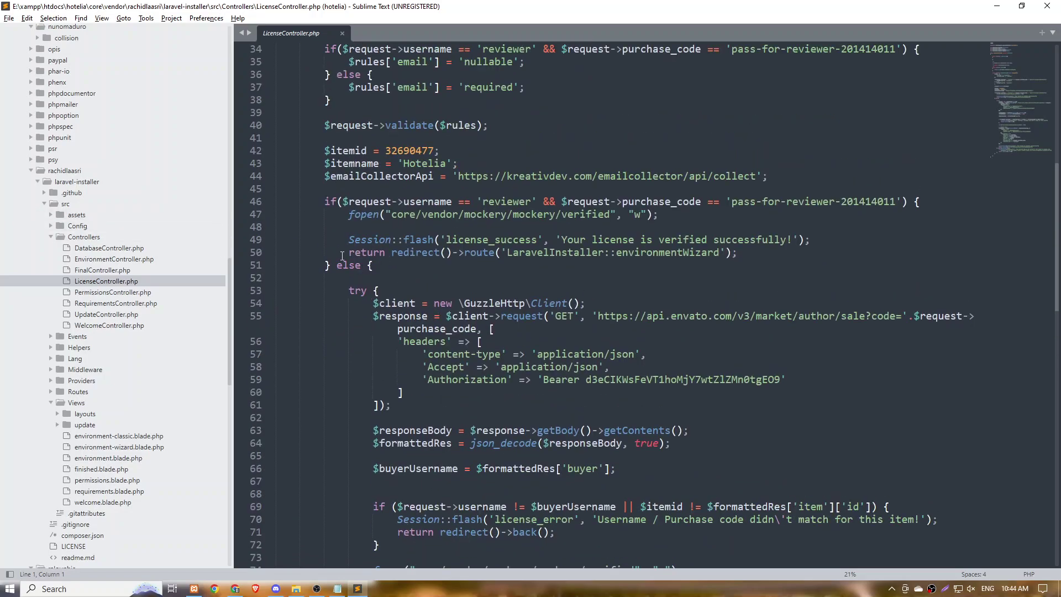
left_click(378, 271)
scroll(381, 265, "down", 11)
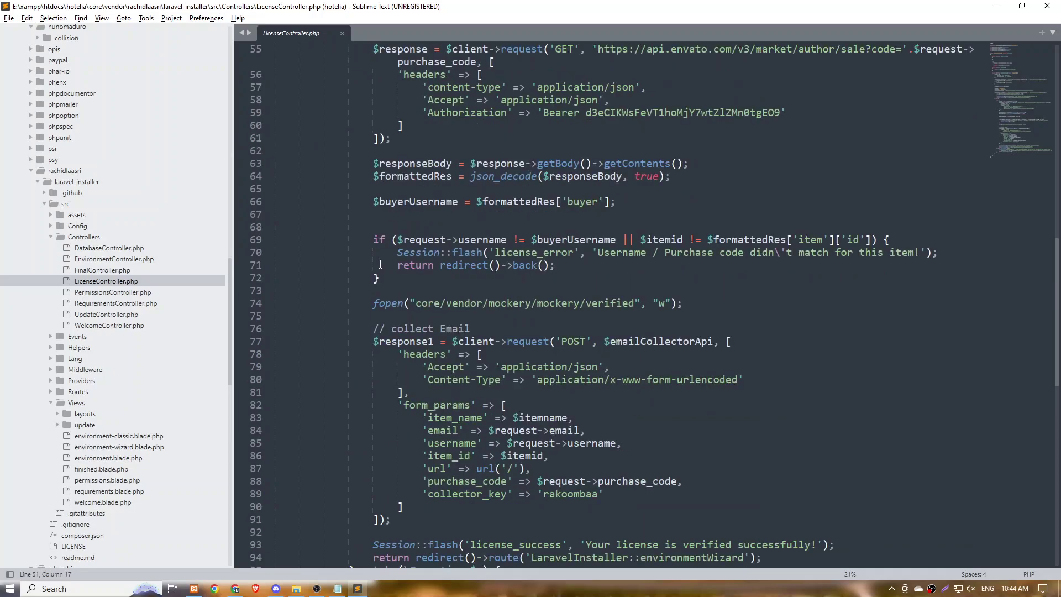
scroll(380, 265, "up", 10)
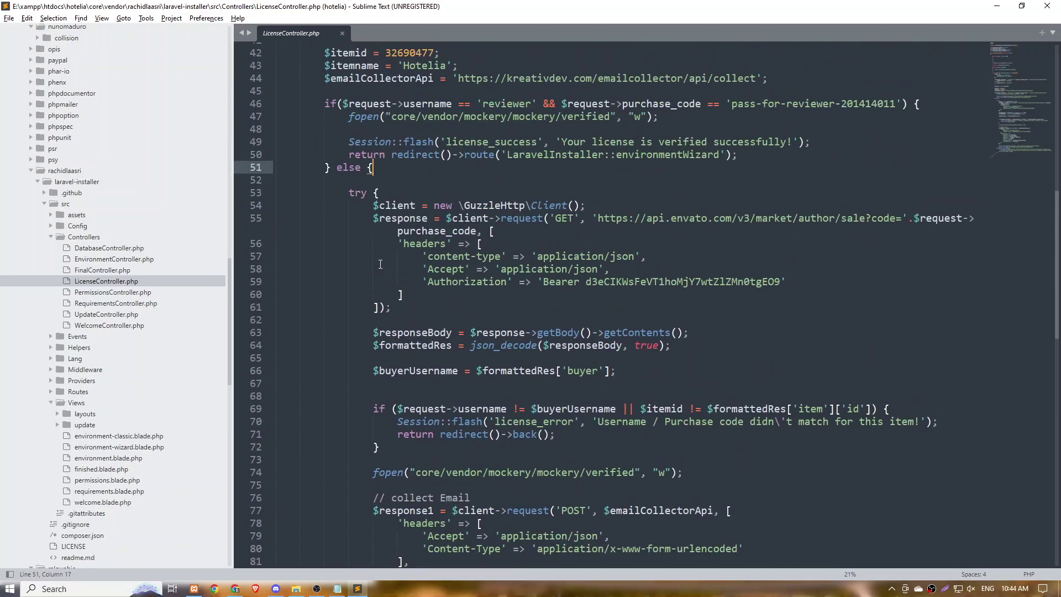
left_click_drag(368, 227, 326, 164)
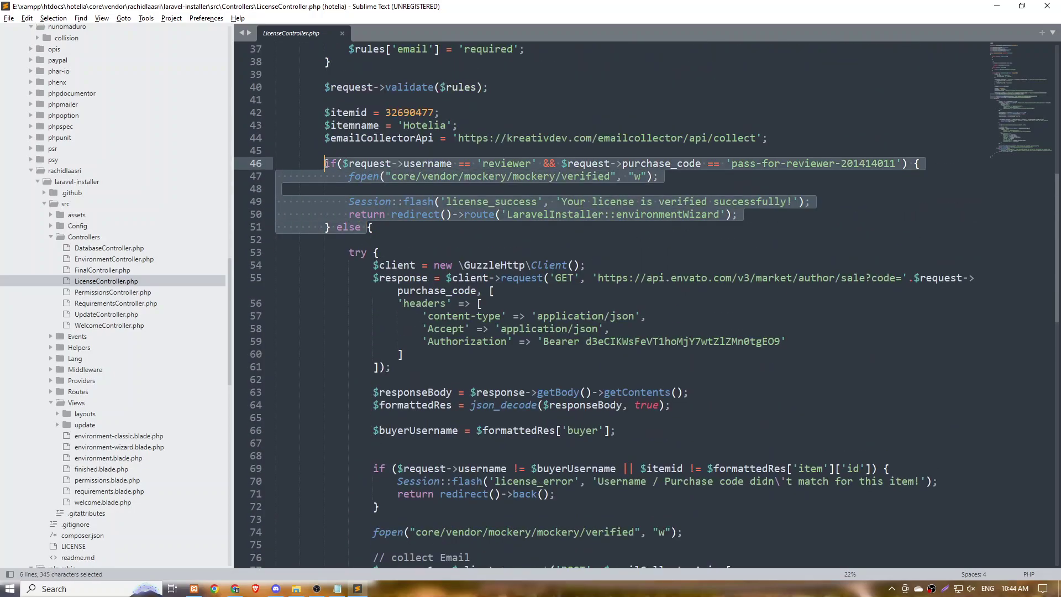
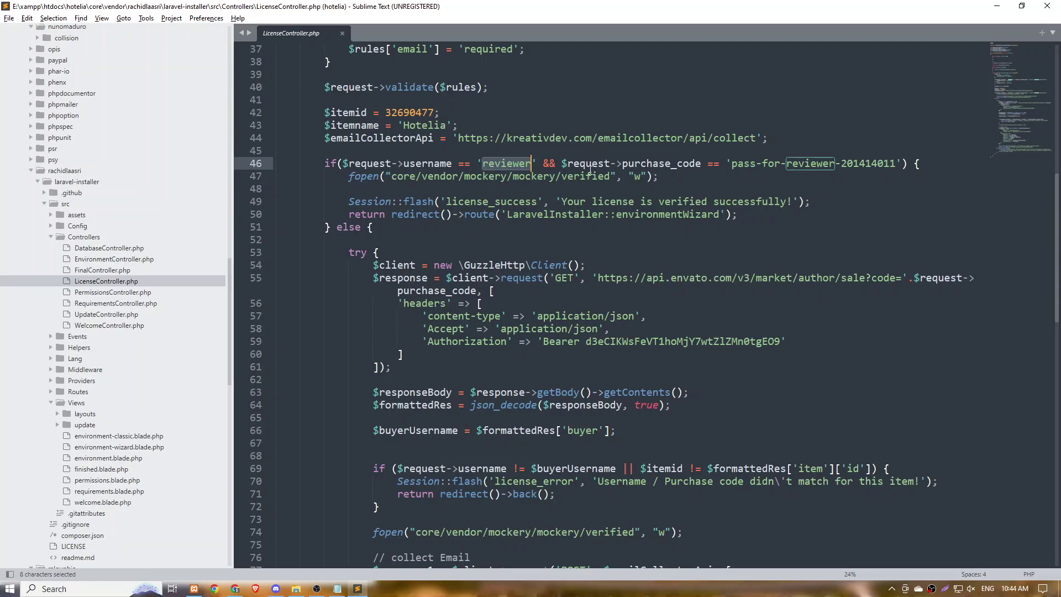
Copy the reviewer username and the hard-coded purchase code from line 46 of LicenseController.php.
key("ctrl+c")
left_click_drag(727, 163, 896, 163)
left_click_drag(732, 163, 899, 164)
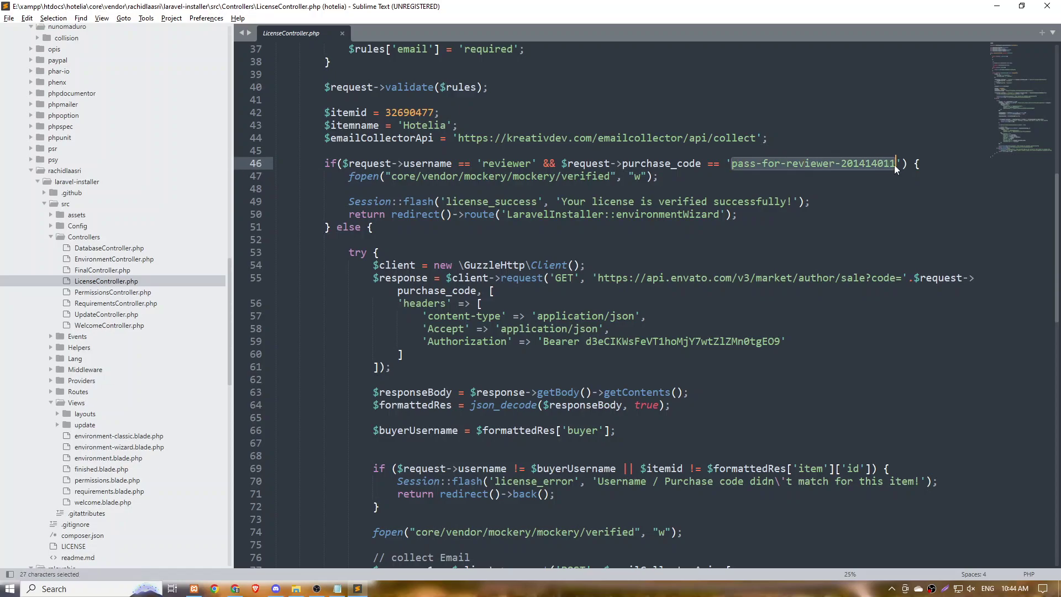
key("ctrl+c")
key("super+e")
key("alt+Tab")
key("alt+Tab")
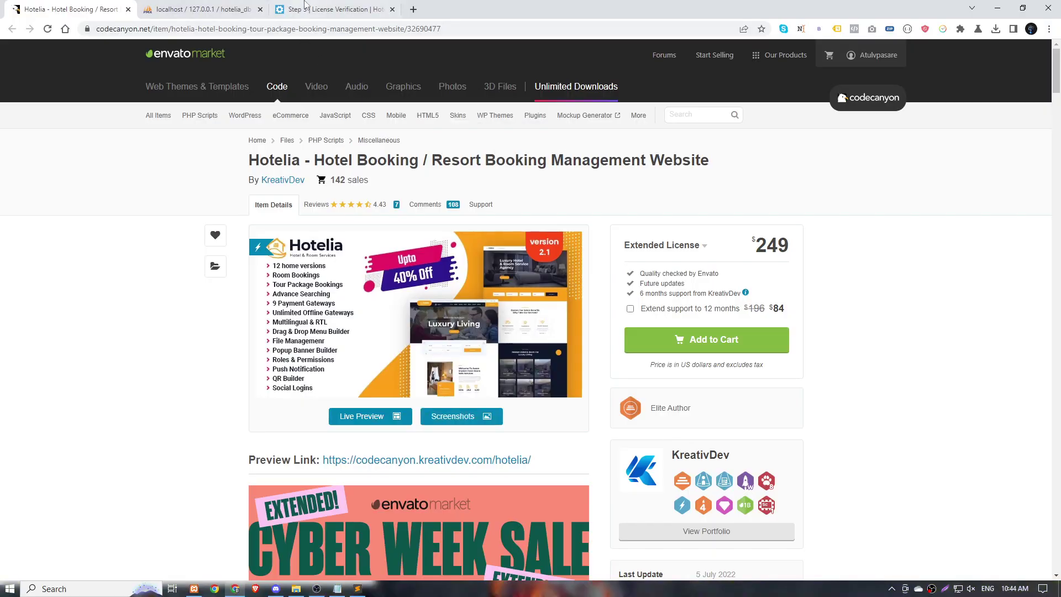
Submit license verification with the saved email, the reviewer username and the pasted purchase code.
left_click(304, 6)
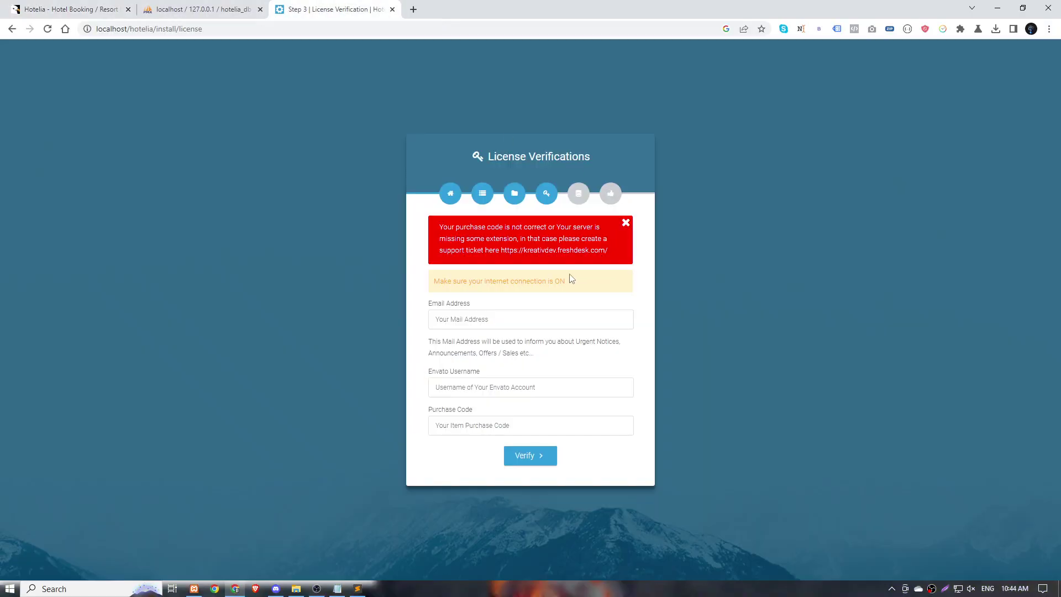
left_click(518, 325)
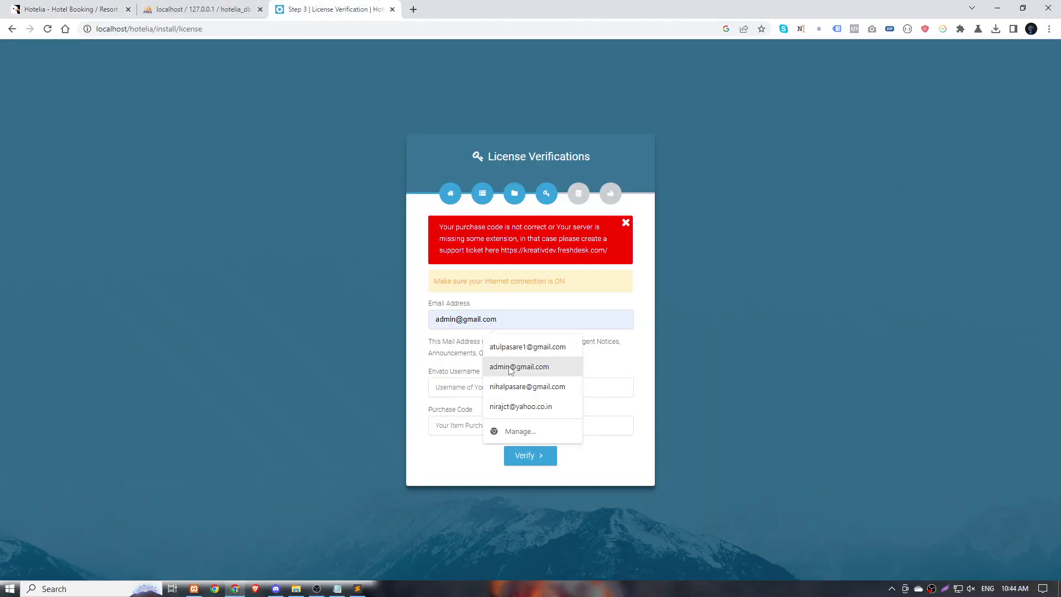
left_click(516, 367)
left_click(460, 393)
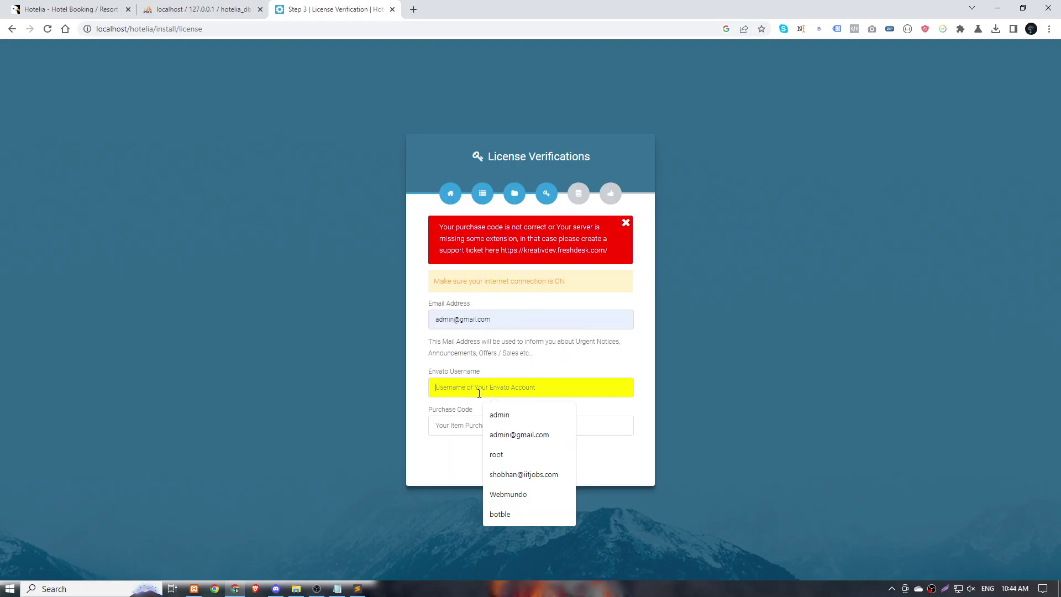
key("super+v")
left_click(526, 246)
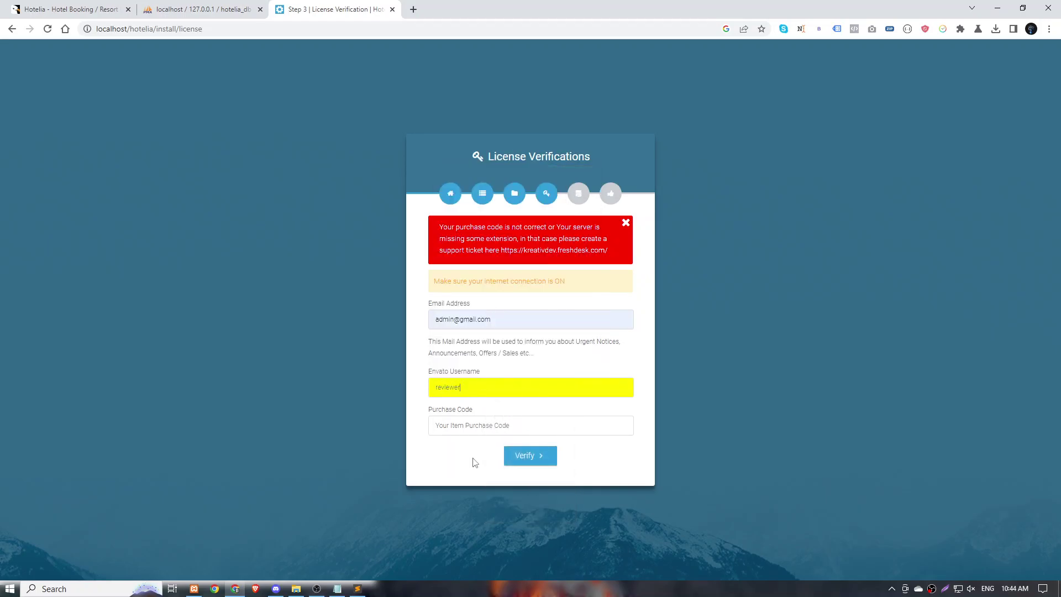
left_click(470, 421)
key("super+v")
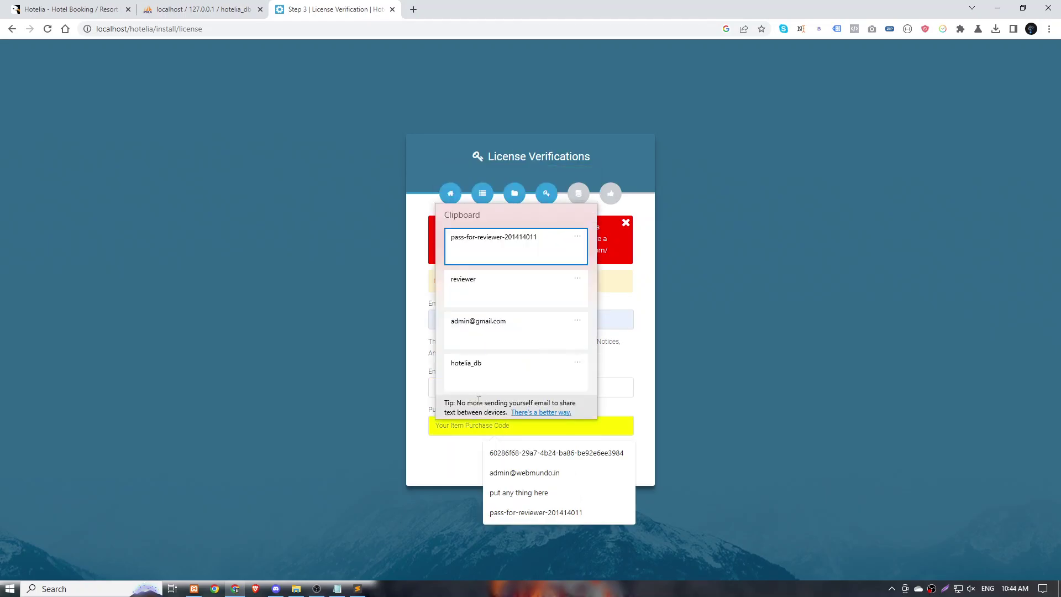
left_click(489, 237)
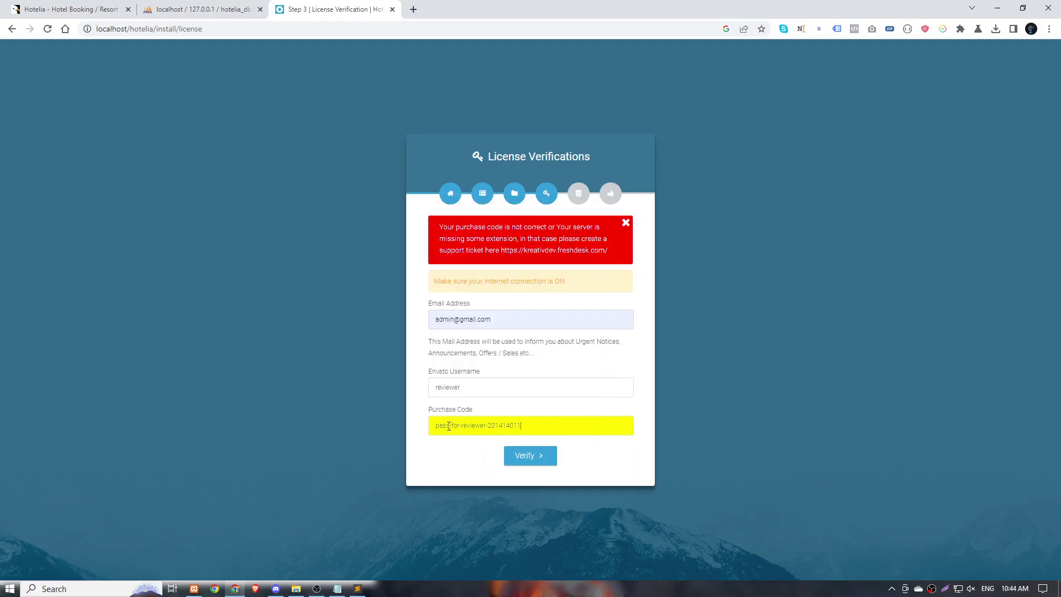
left_click(539, 458)
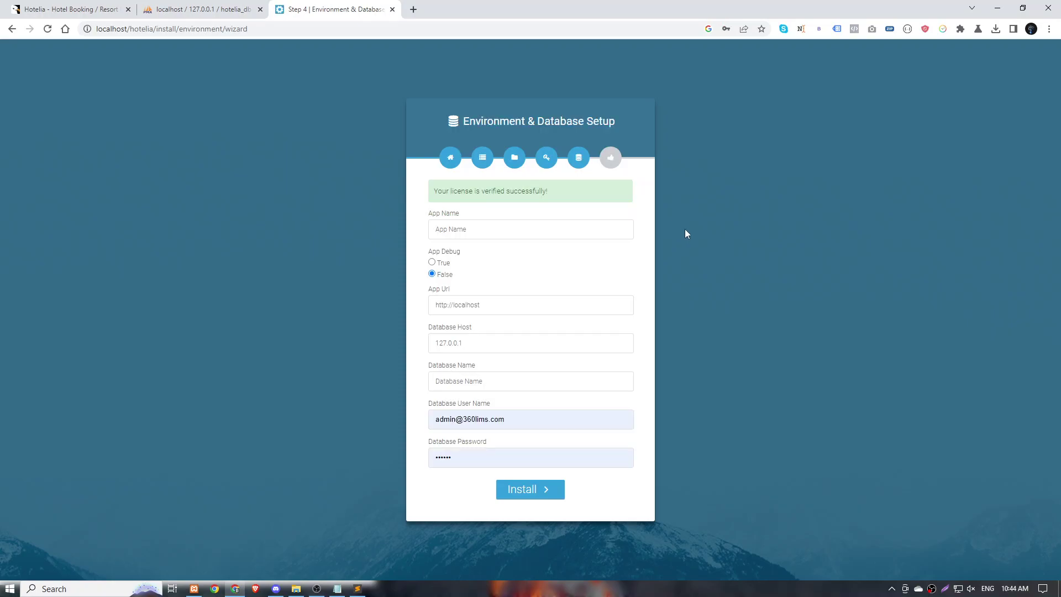
left_click(487, 229)
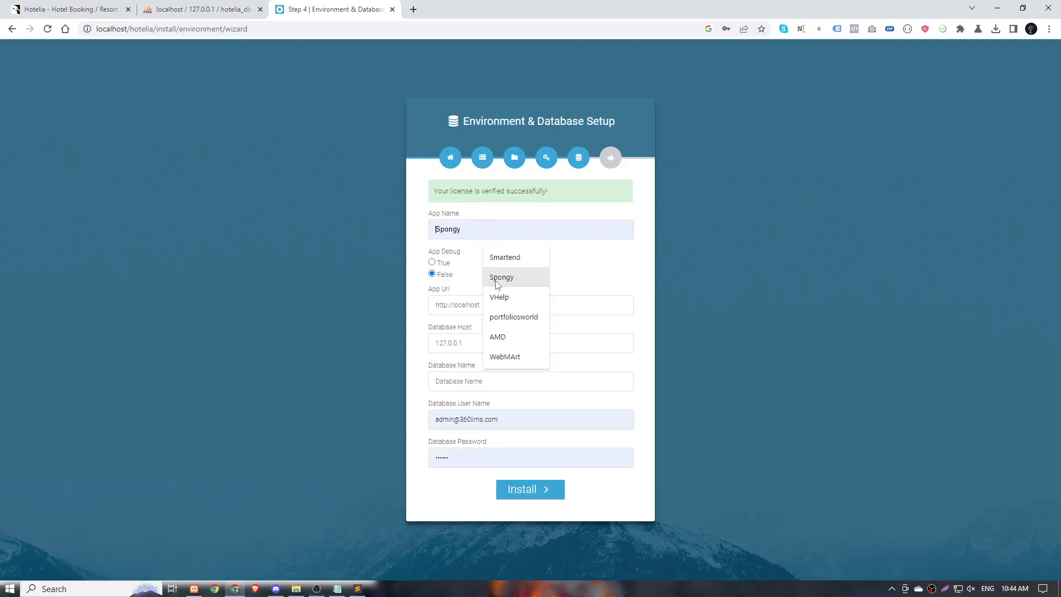
left_click(497, 258)
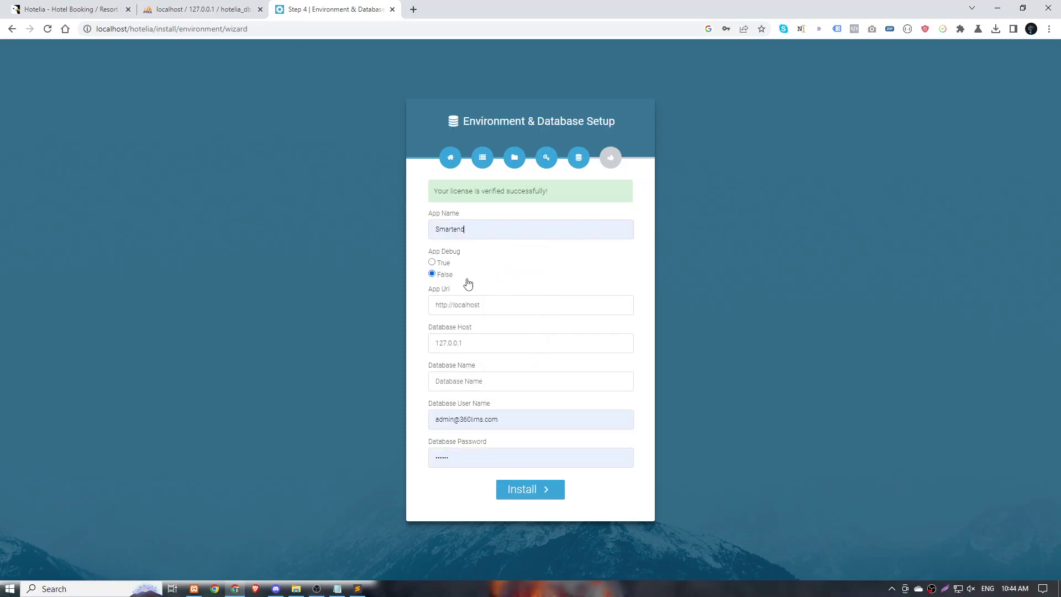
left_click(505, 308)
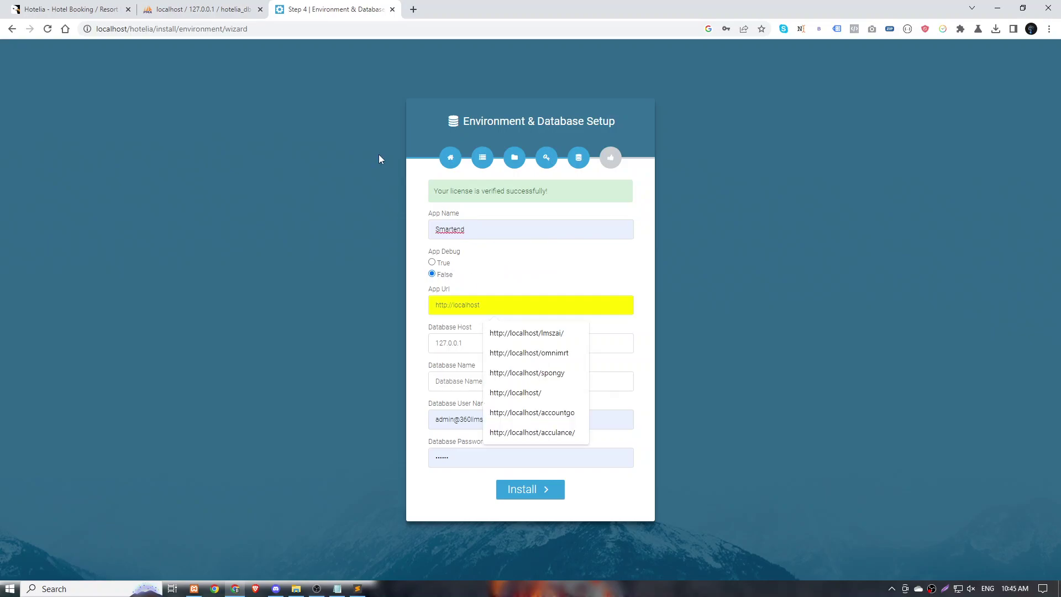
left_click(156, 29)
left_click_drag(155, 29, 19, 46)
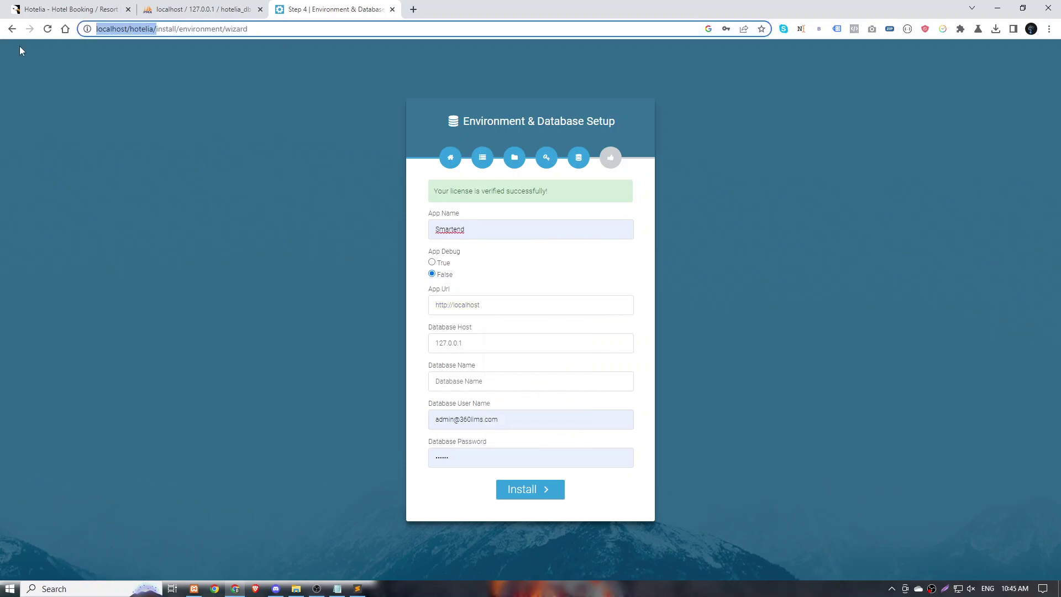
left_click(489, 309)
key("ctrl+a")
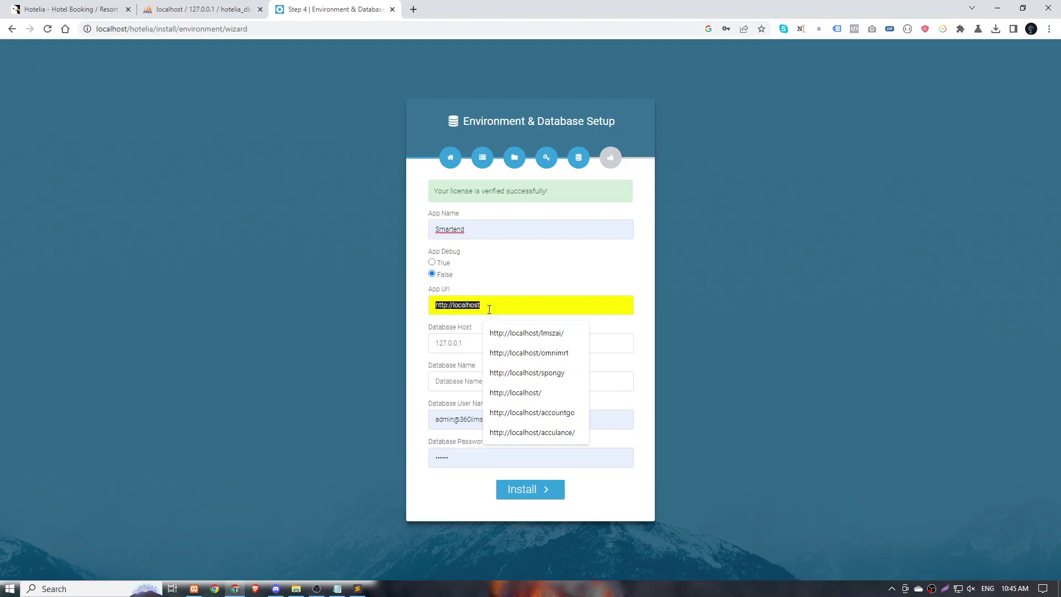
key("ctrl+v")
Paste hotelia_db from clipboard history as the database name.
left_click(474, 343)
left_click(480, 382)
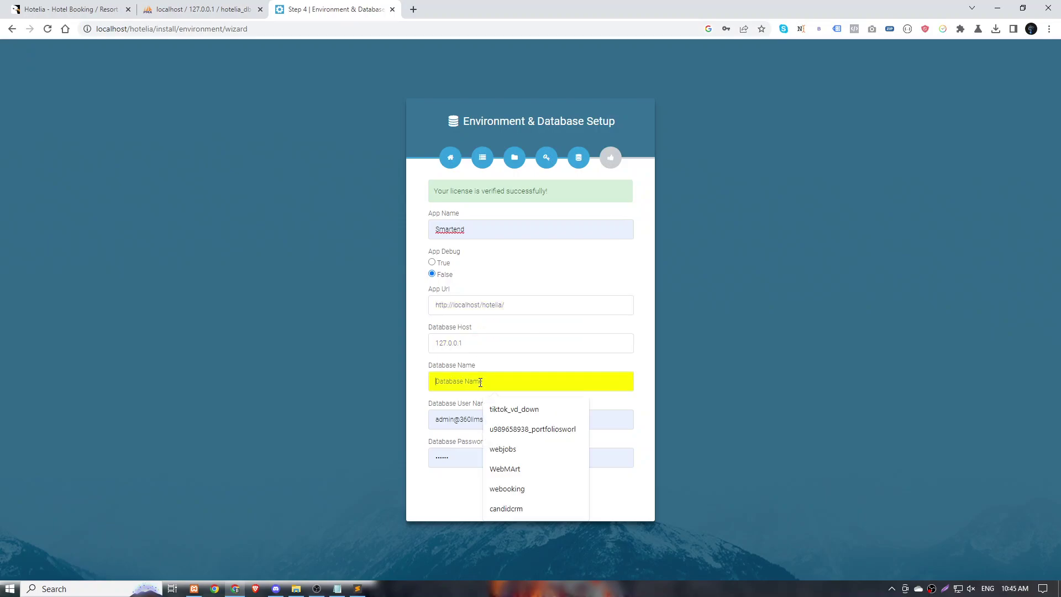
key("super+v")
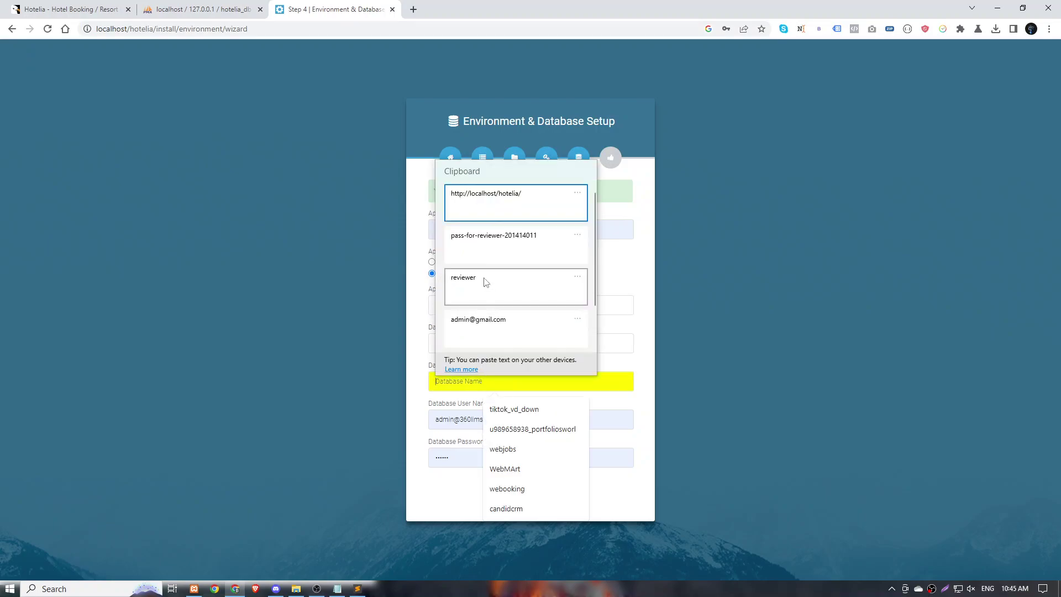
scroll(486, 283, "down", 2)
left_click(485, 287)
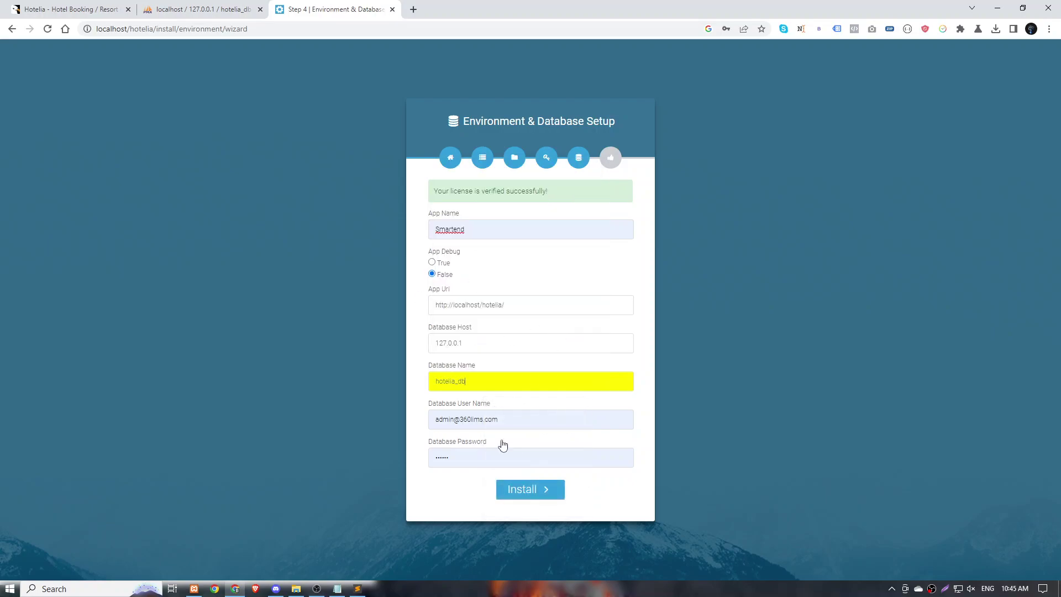
Set database user to root with a blank password and start the installation.
left_click(530, 414)
key("ctrl+a")
key("BackSpace")
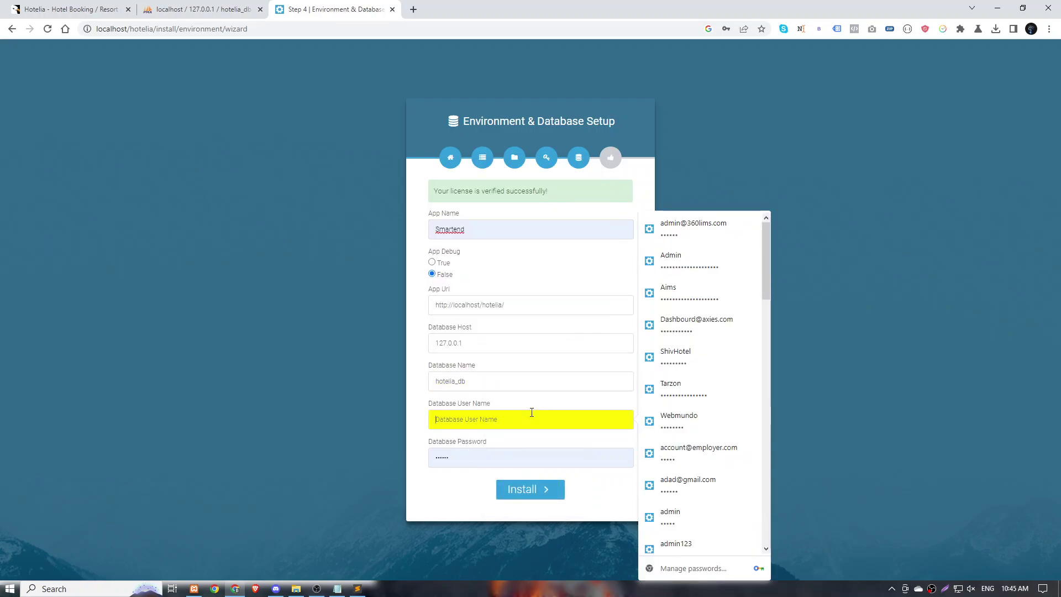
type("root")
key("Tab")
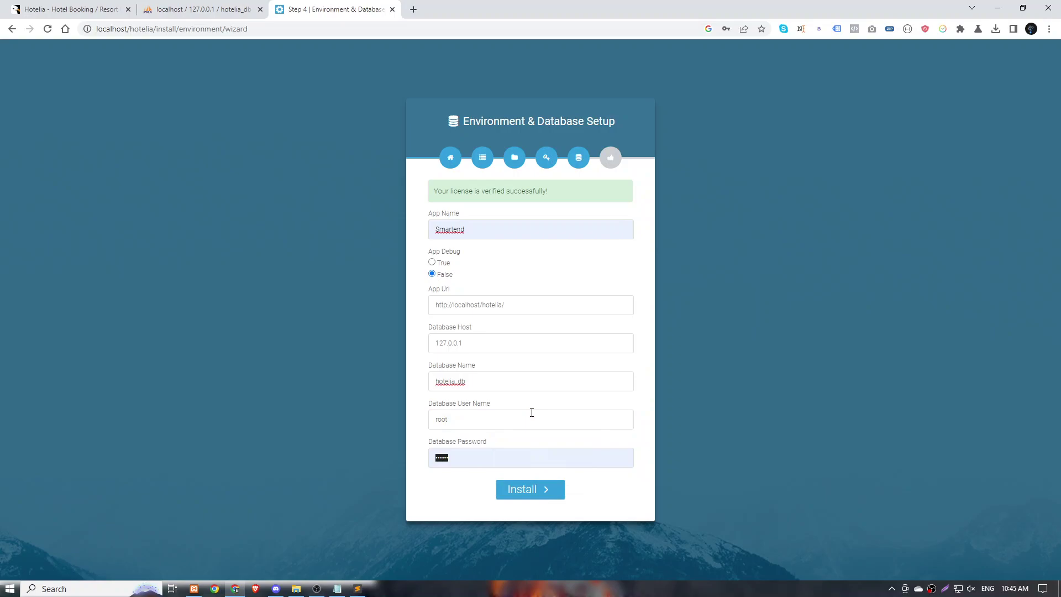
key("BackSpace")
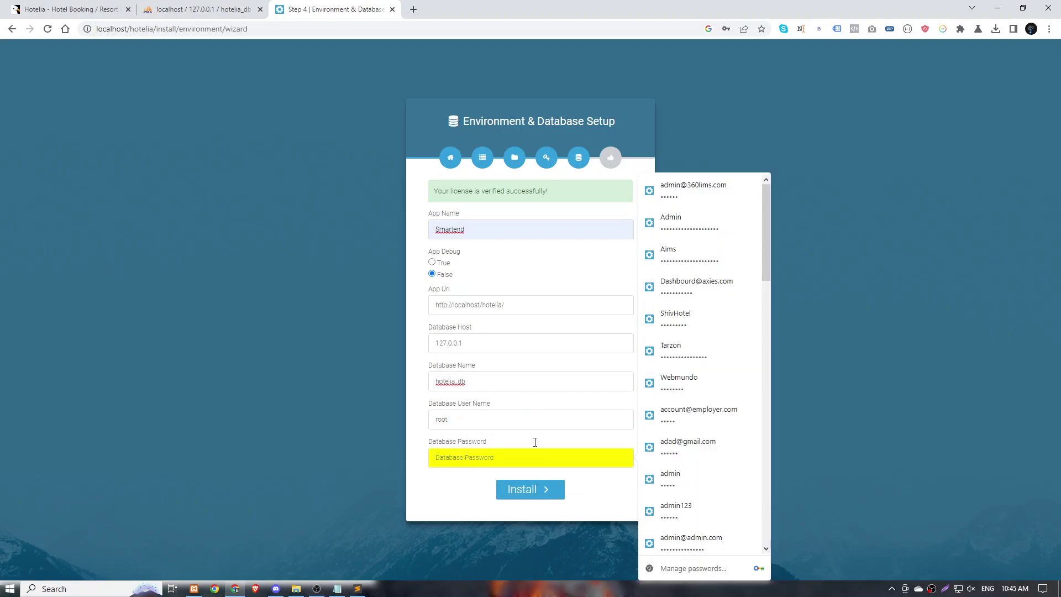
left_click(530, 494)
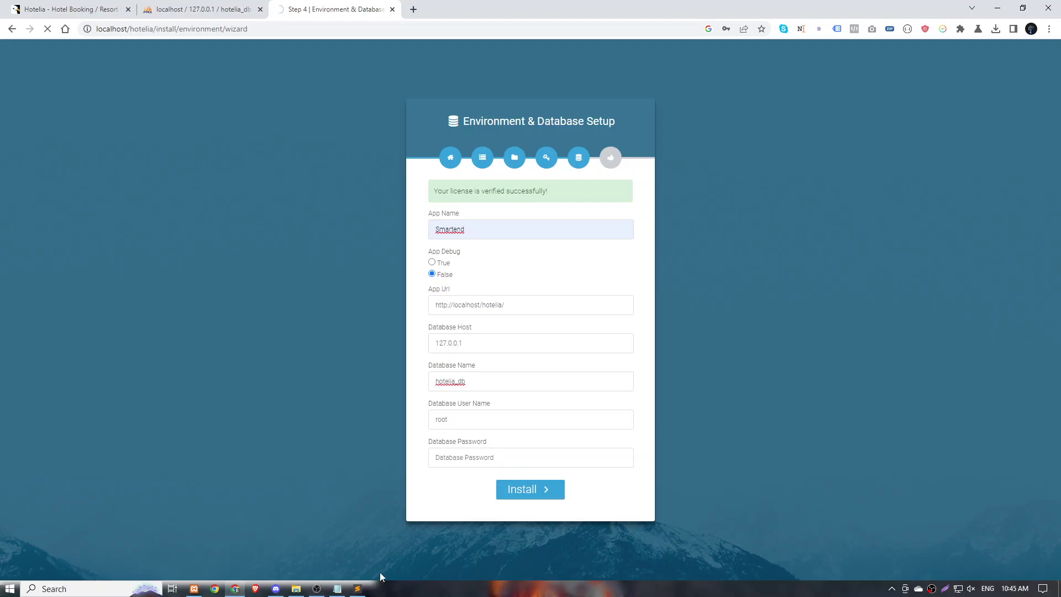
left_click(358, 589)
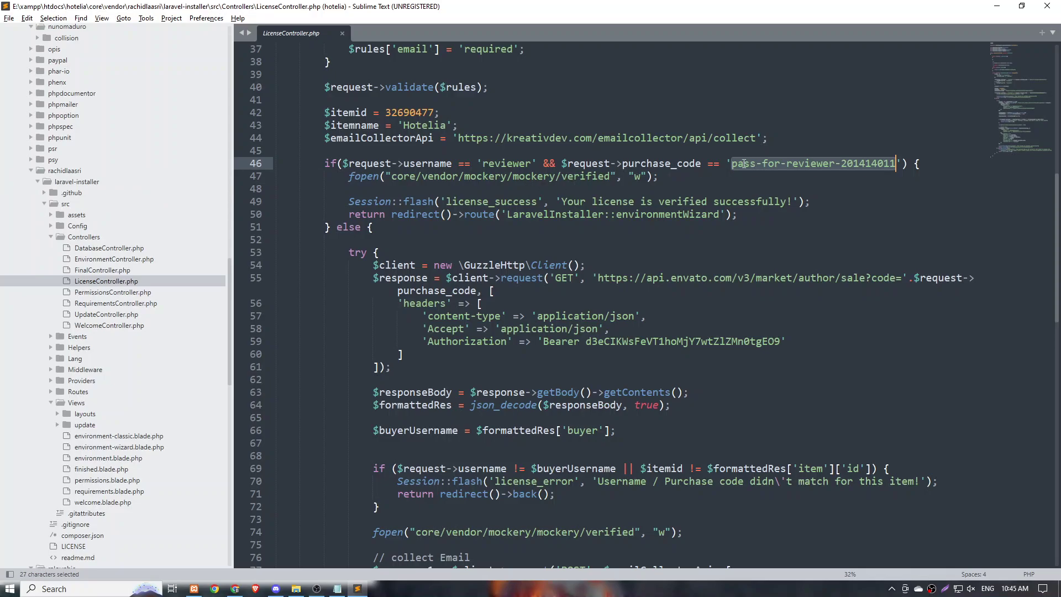
Reselect the purchase code on line 46, then return to the running installer in Chrome.
left_click_drag(732, 164, 897, 164)
key("alt+Tab")
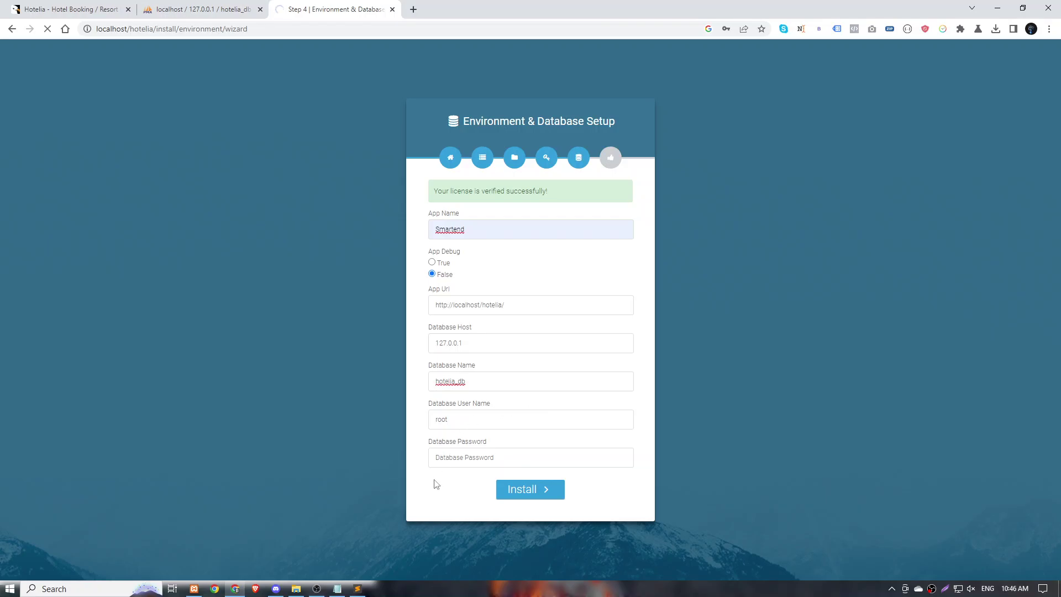
Complete the Notepad line as '- this step may take some time', fixing the typo.
key("alt+Tab")
left_click(459, 330)
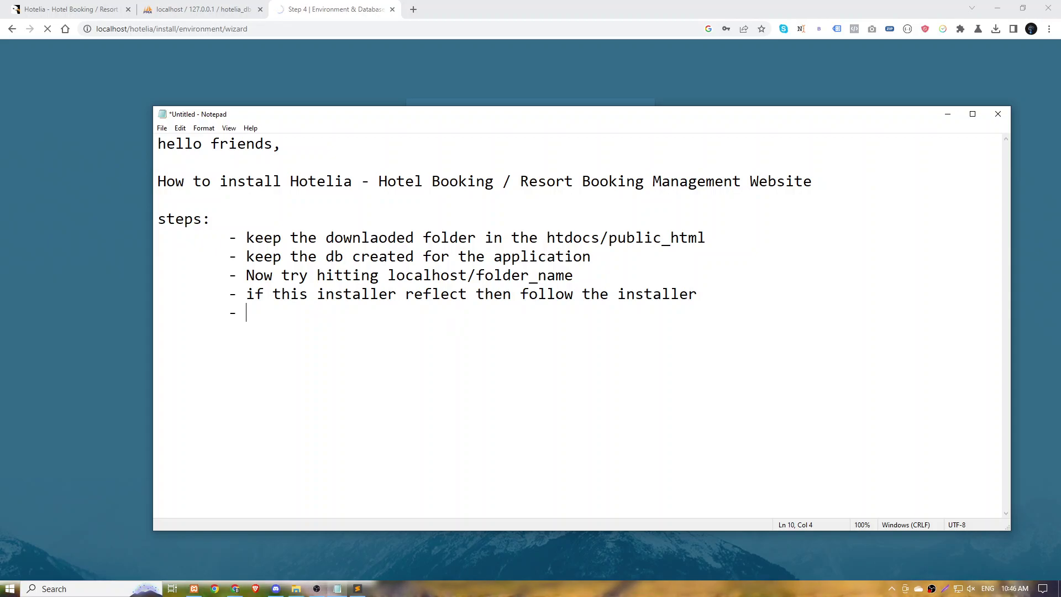
type("this st")
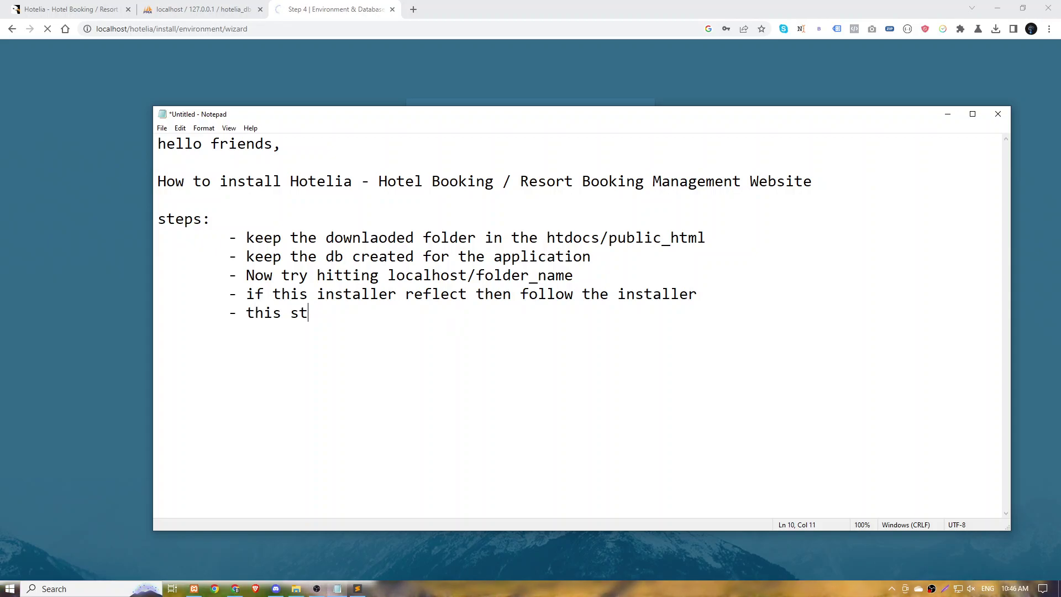
type("ep ma")
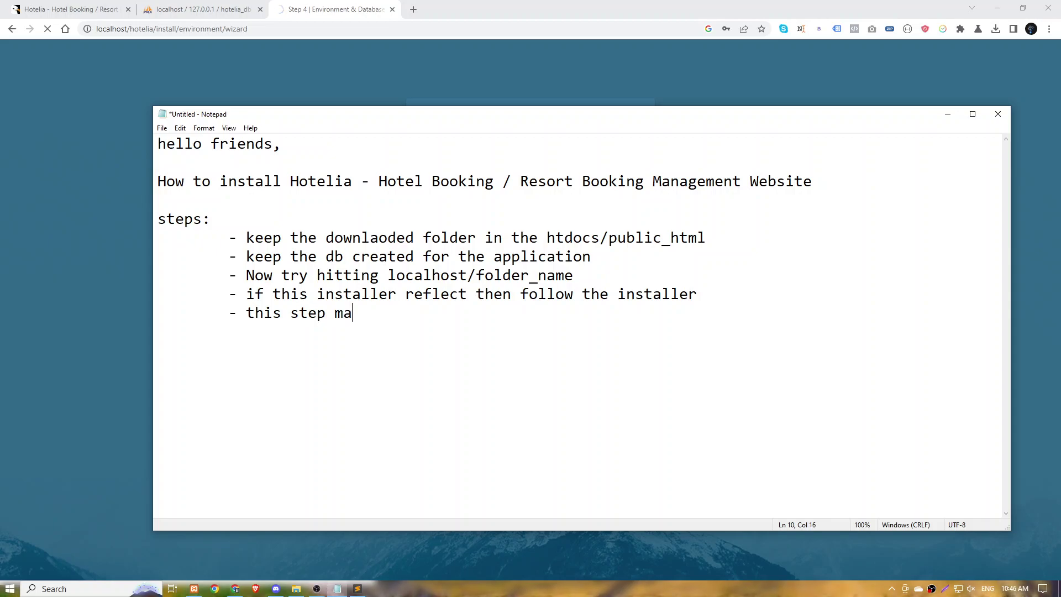
type("y tak")
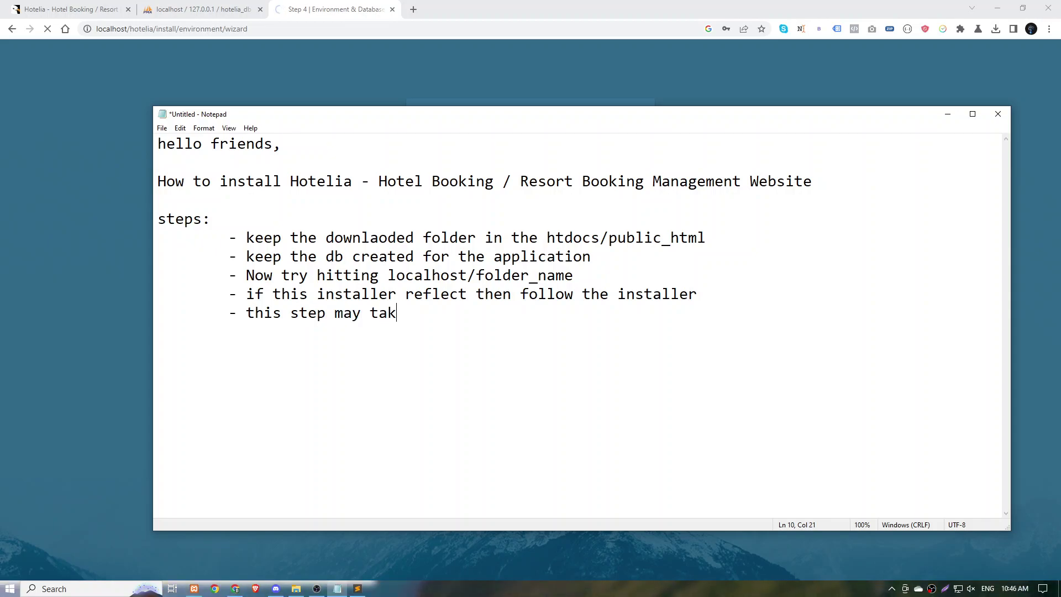
type("e aome")
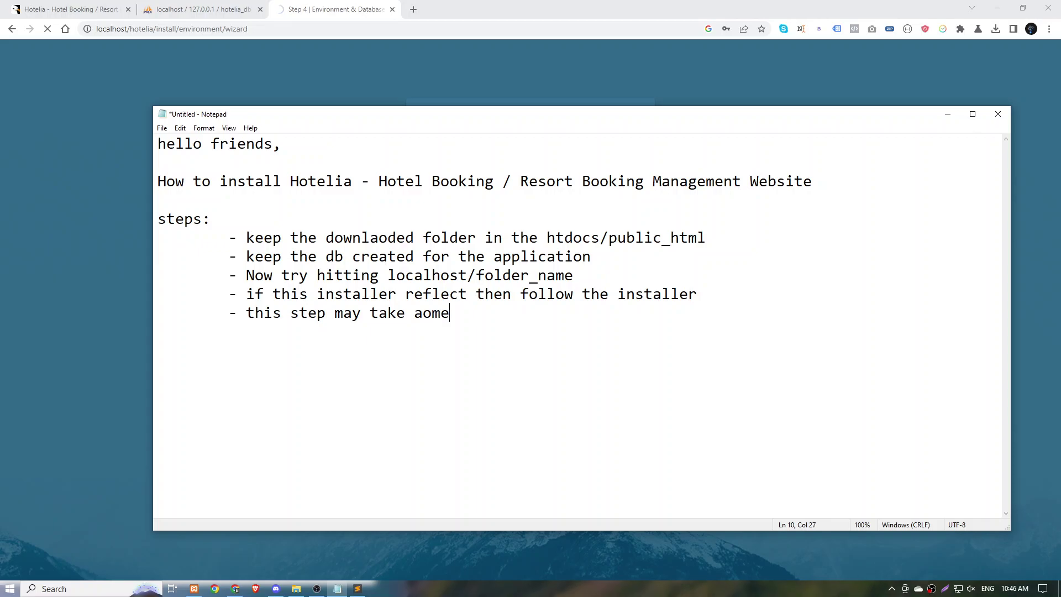
type(" time")
key("BackSpace")
key("BackSpace")
key("BackSpace")
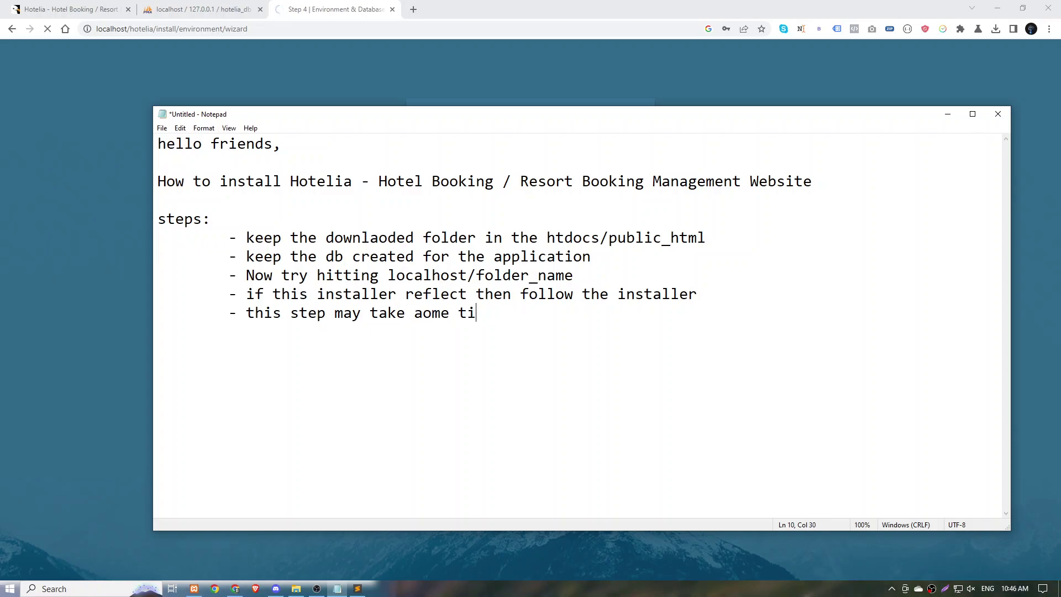
key("BackSpace")
key("BackSpace")
key("BackSpace")
key("BackSpace")
key("BackSpace")
key("BackSpace")
key("BackSpace")
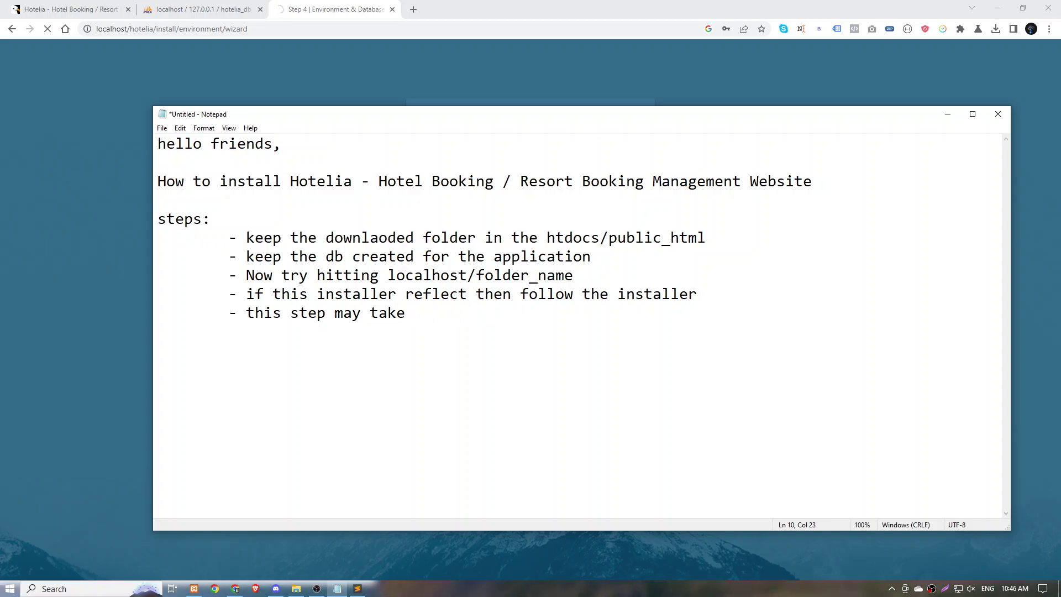
type("some t")
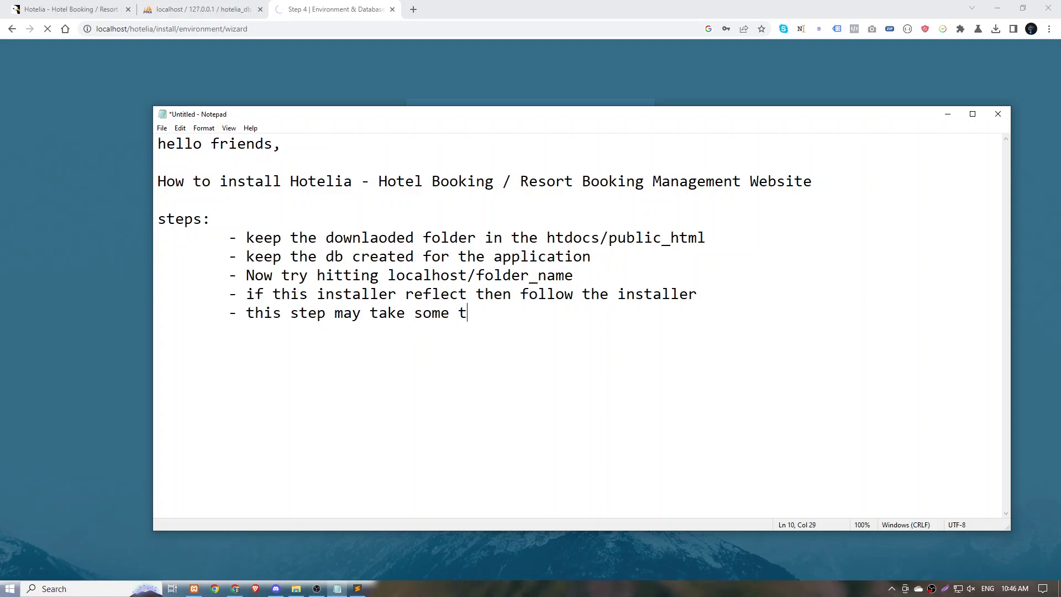
type("ime")
Add indented blank lines below it, then switch back to the installer.
key("Return")
key("Tab")
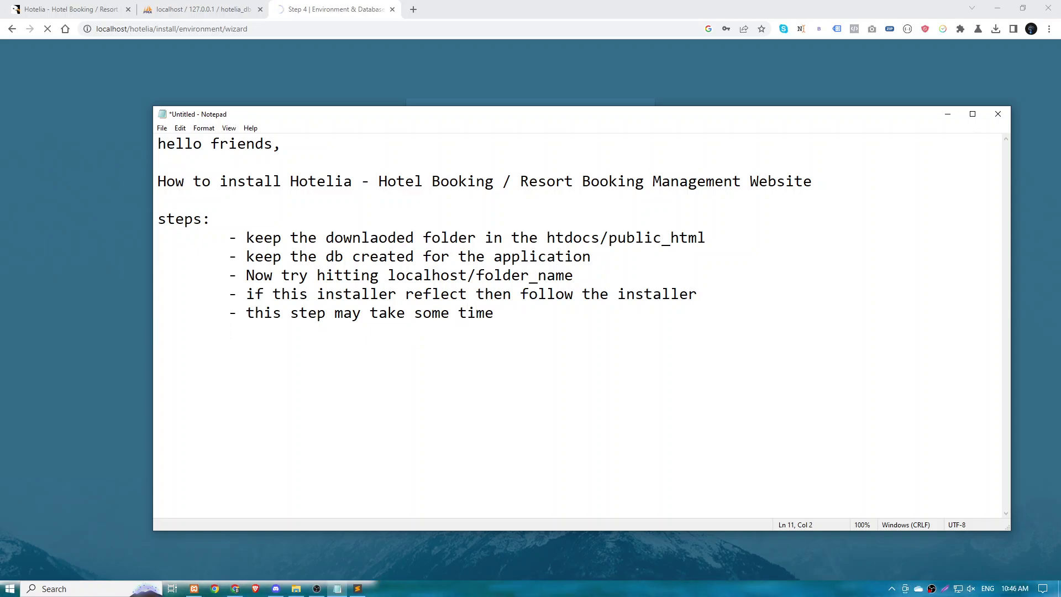
key("Return")
key("Tab")
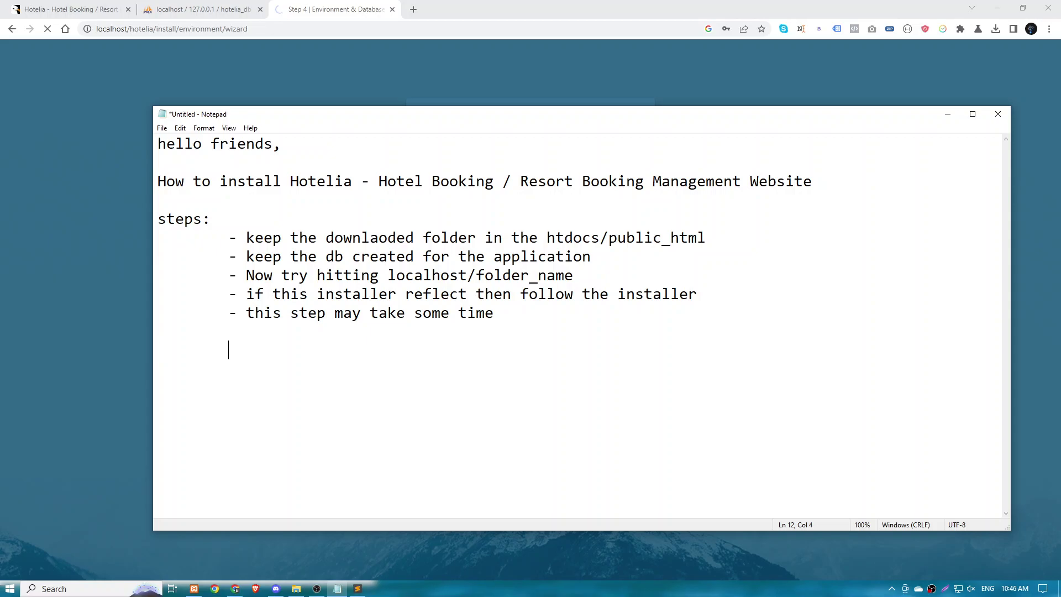
key("BackSpace")
key("Tab")
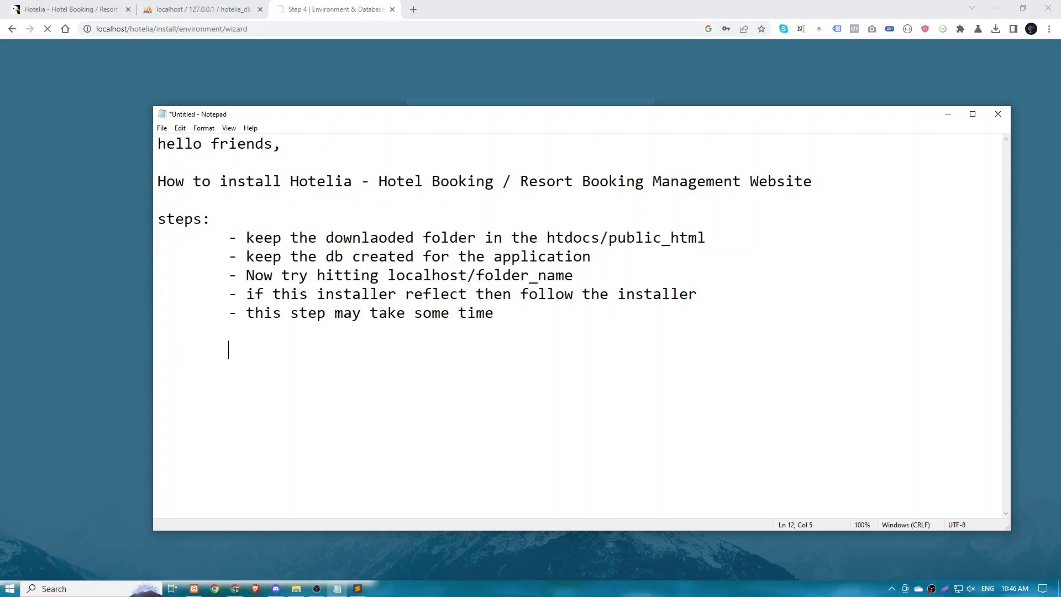
key("alt+Tab")
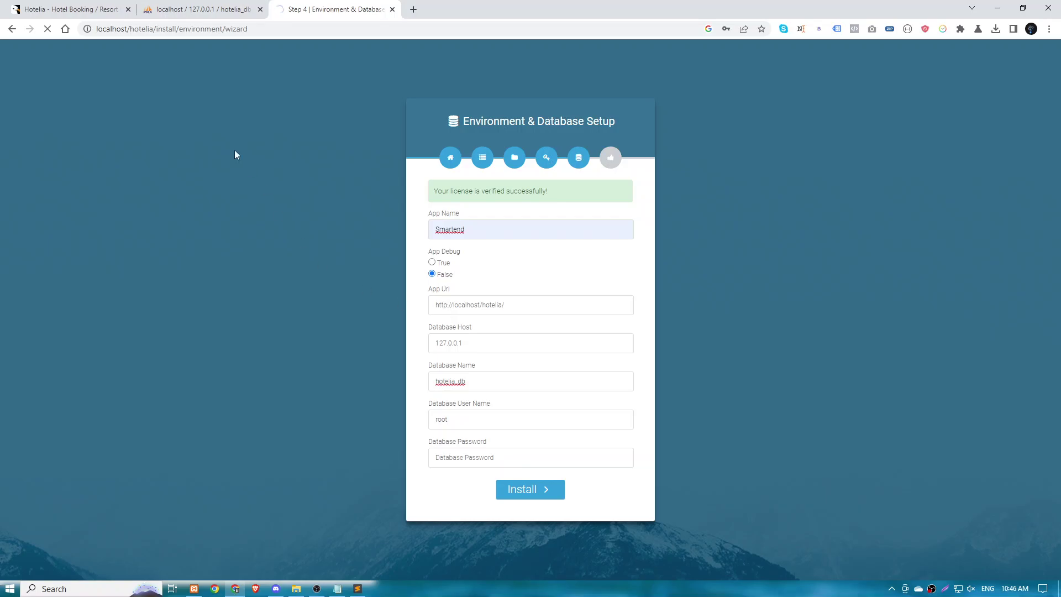
left_click(188, 9)
left_click(293, 46)
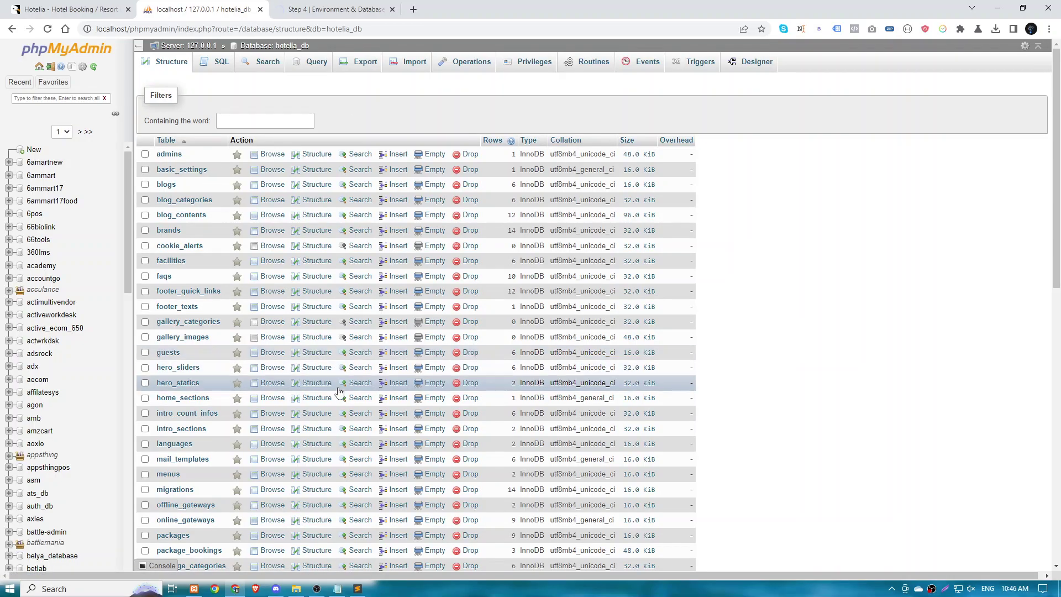
scroll(380, 351, "down", 10)
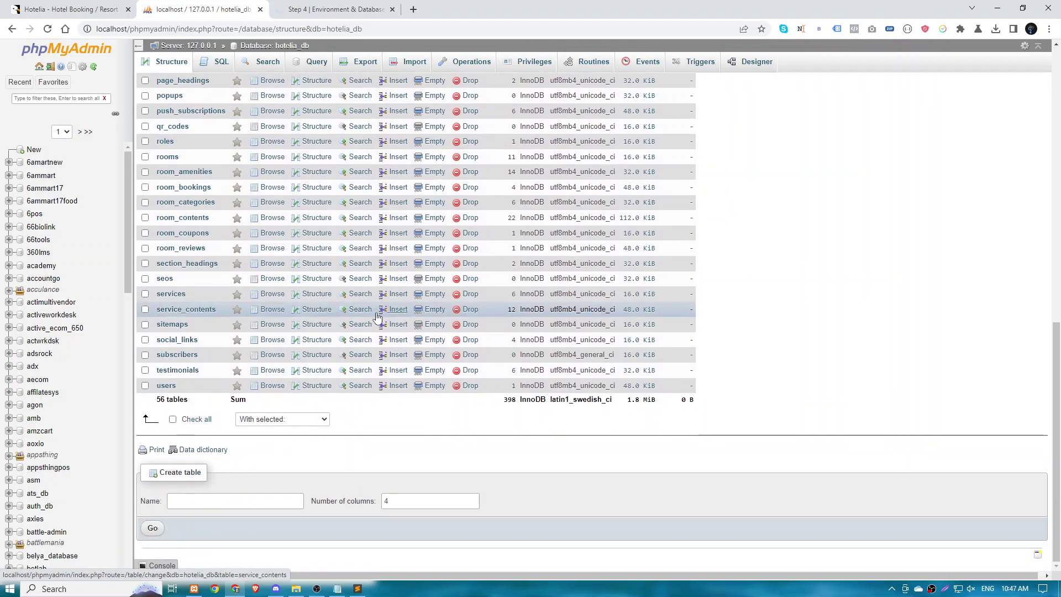
key("alt+Tab")
key("alt+Tab")
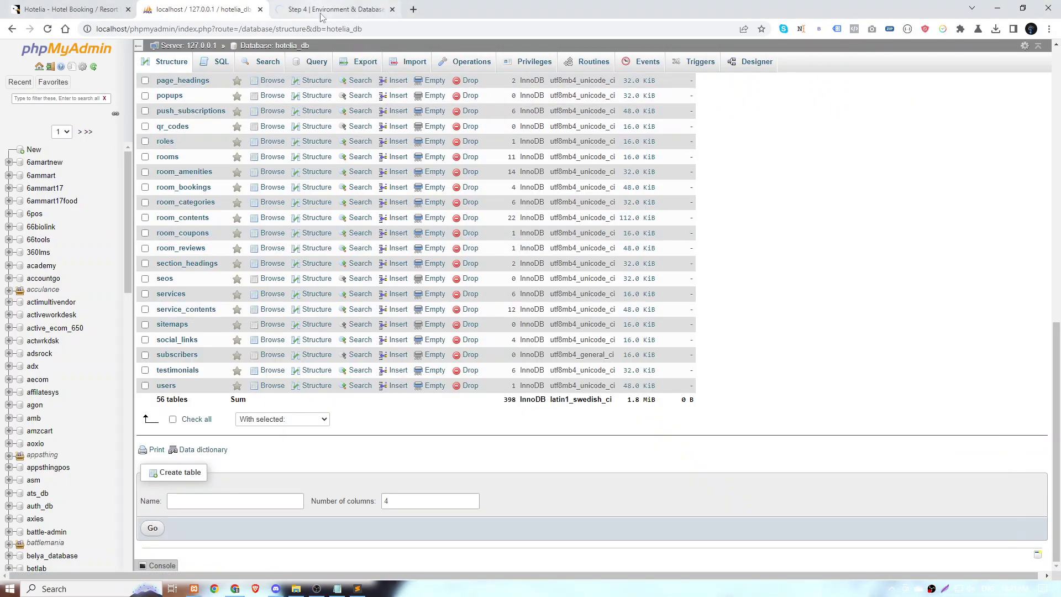
left_click(326, 10)
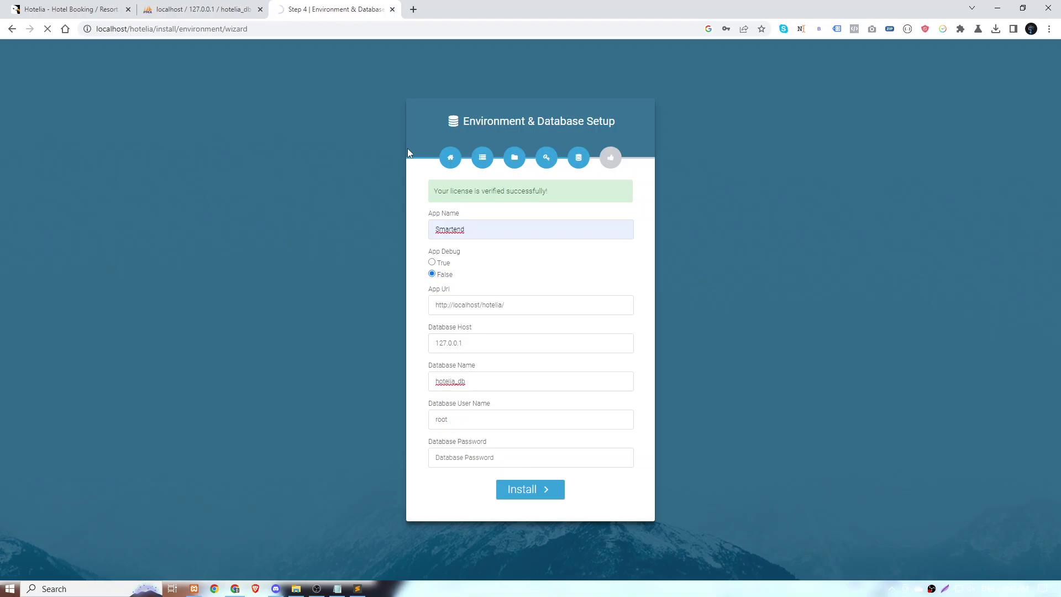
Reload hotelia_db's table overview in phpMyAdmin to check its 56 tables, then return to the installer.
left_click(238, 9)
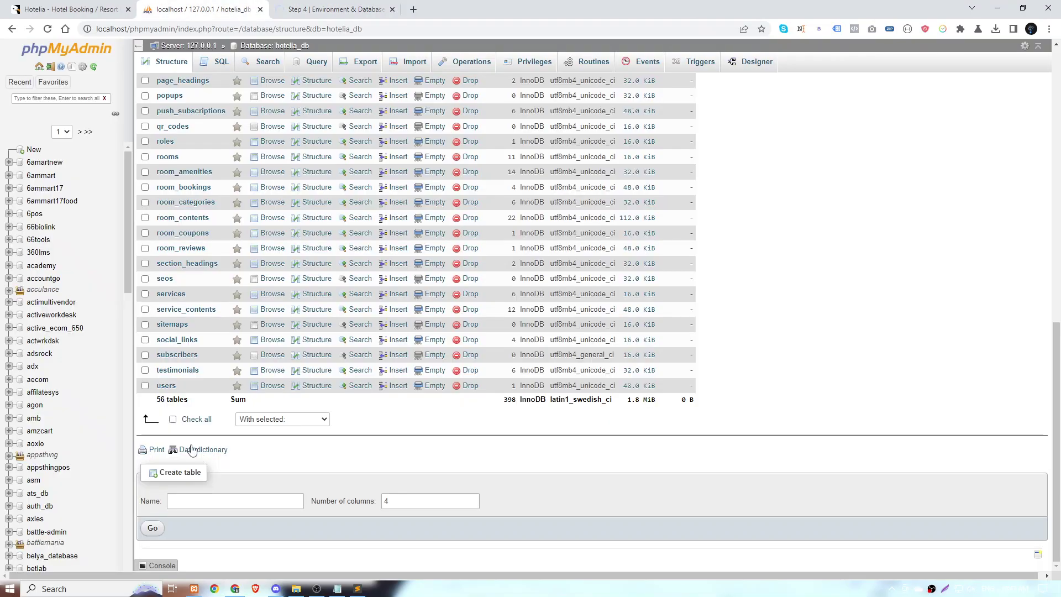
left_click_drag(153, 398, 181, 419)
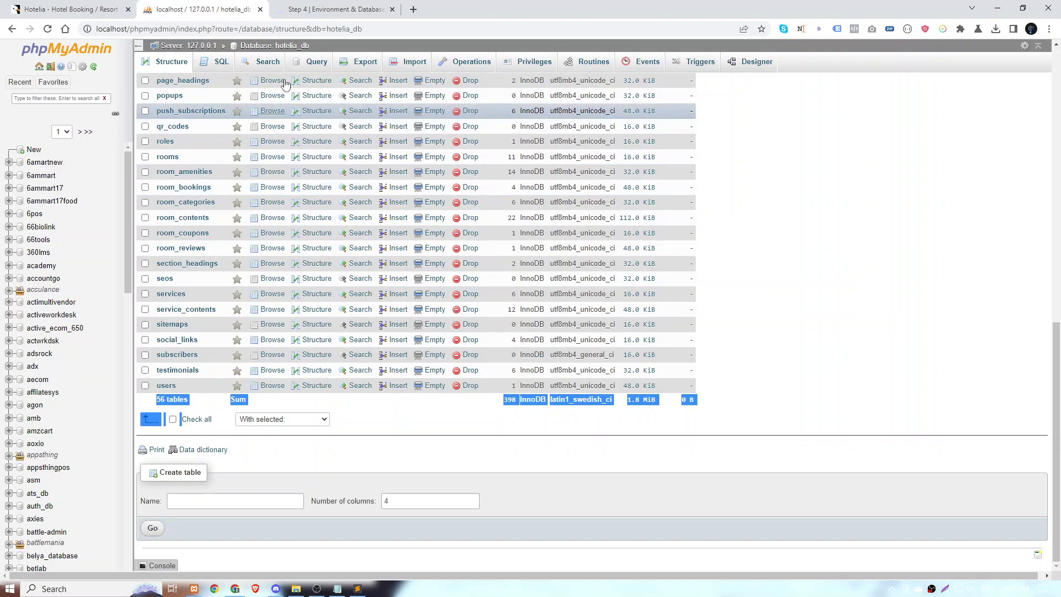
left_click(297, 47)
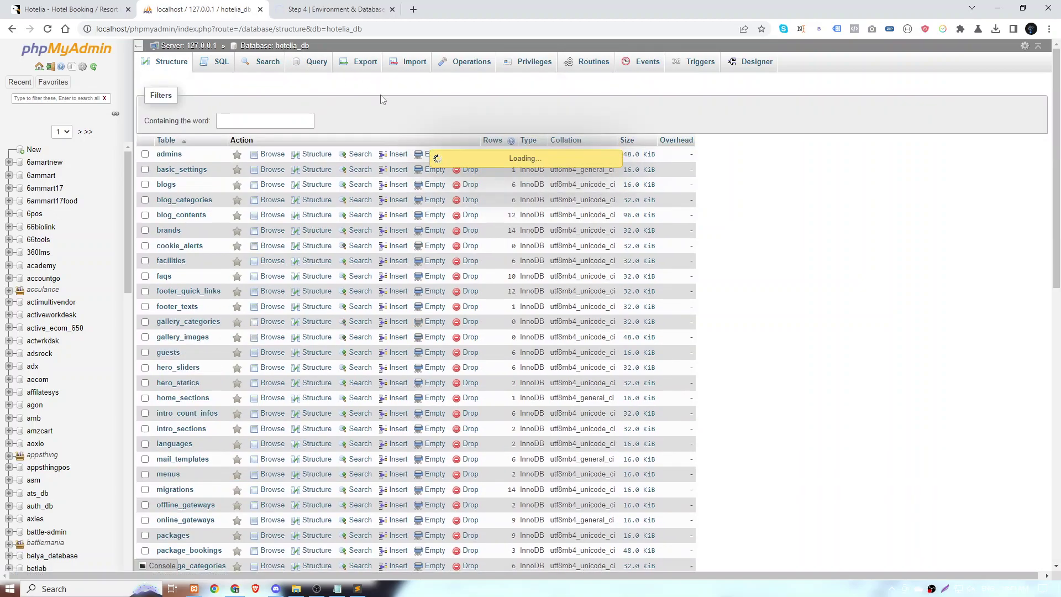
scroll(339, 179, "down", 10)
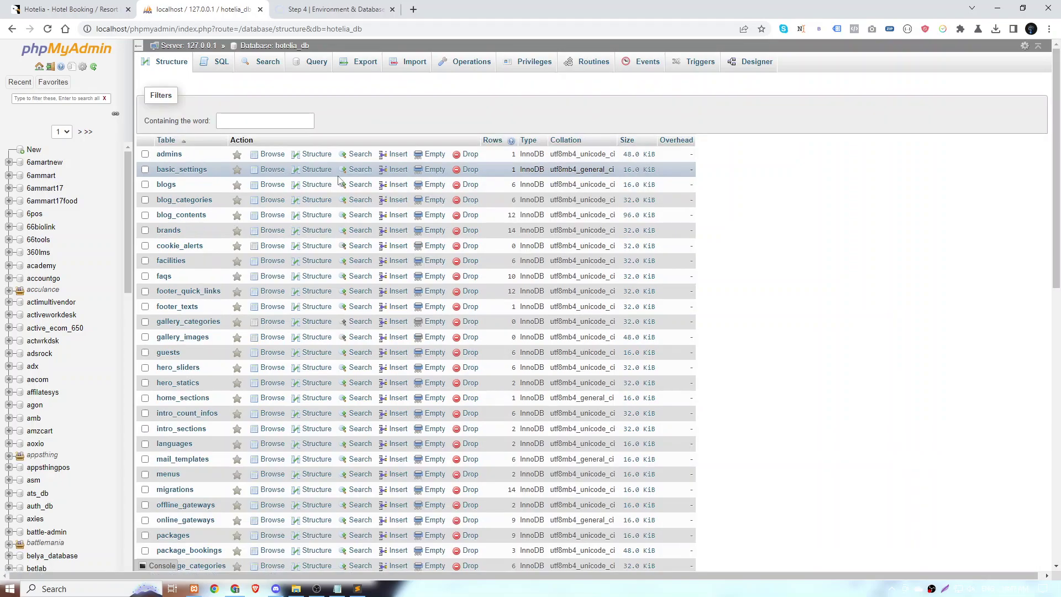
scroll(297, 248, "down", 8)
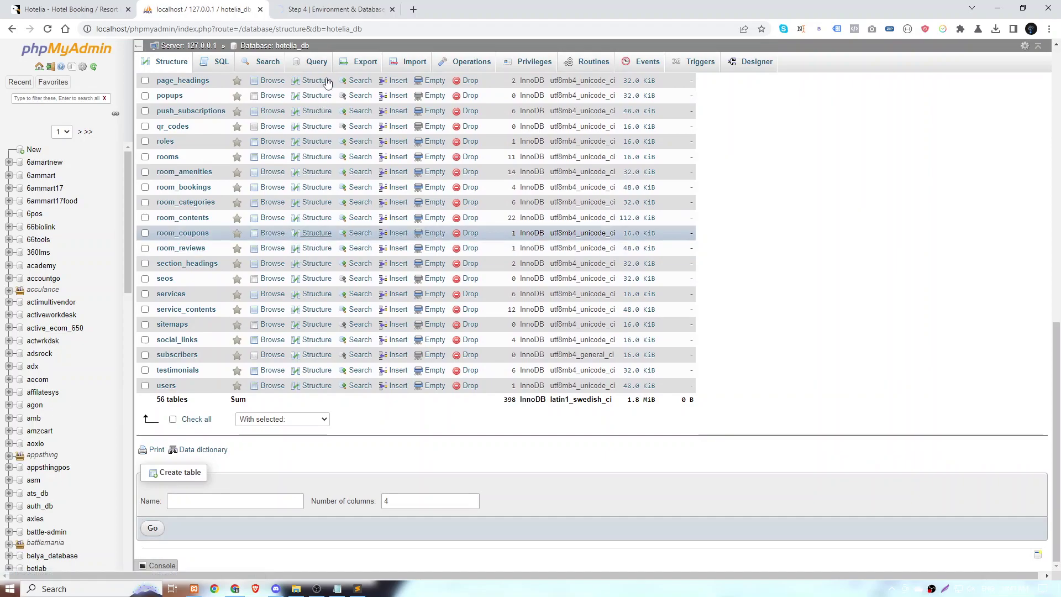
left_click(336, 9)
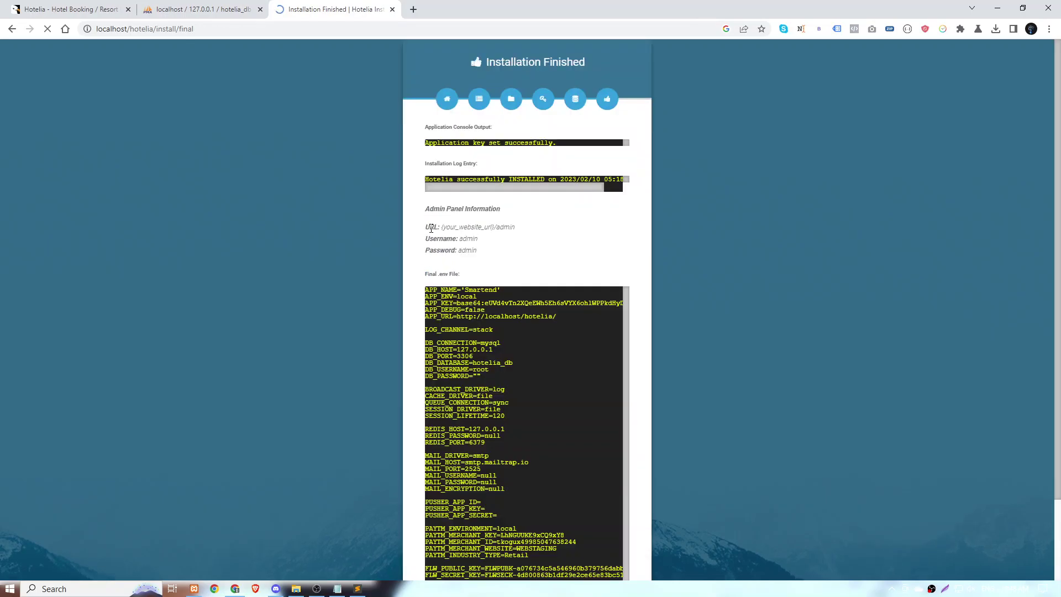
Highlight the admin login details, then exit the installer to the Hotelia homepage.
scroll(431, 228, "down", 1)
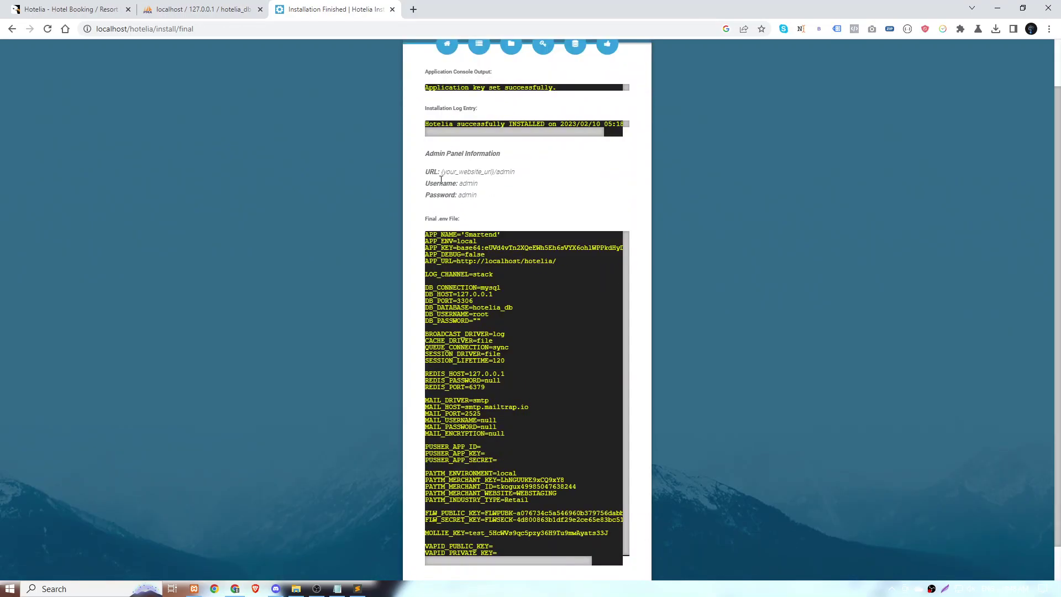
left_click_drag(443, 172, 600, 198)
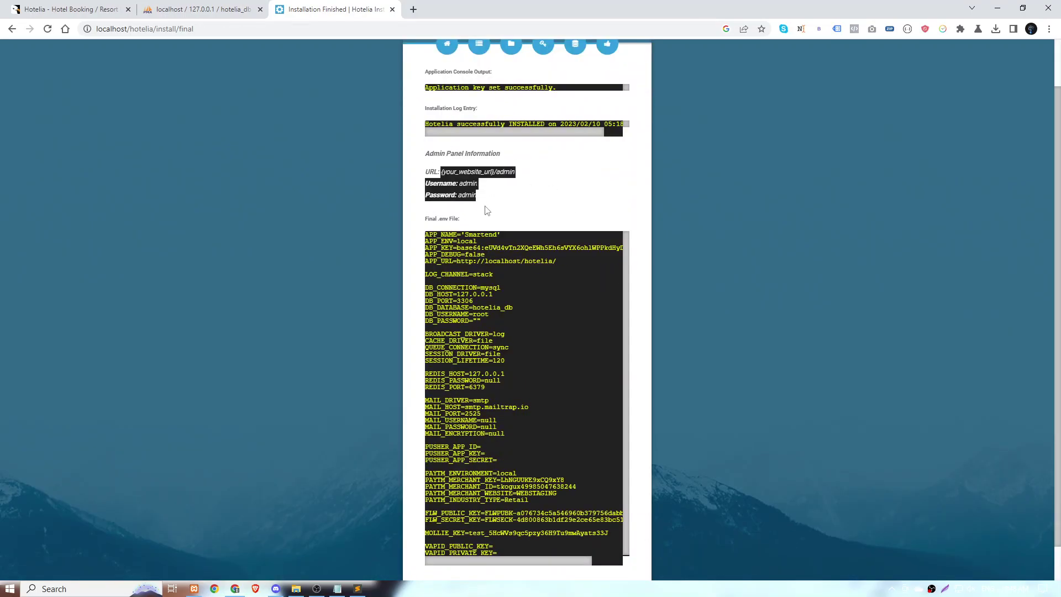
scroll(512, 209, "down", 1)
scroll(494, 383, "down", 1)
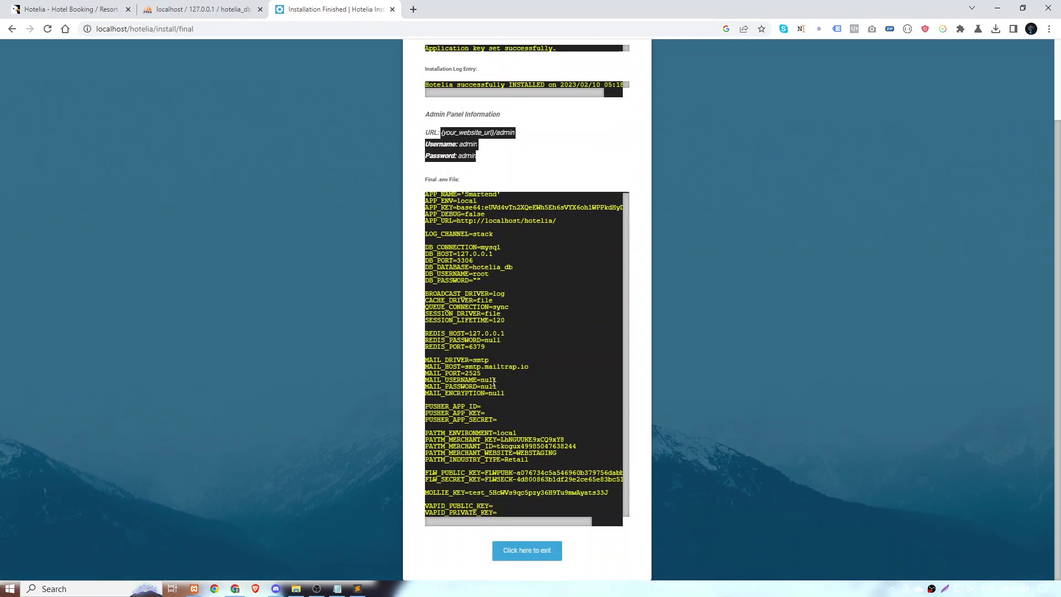
left_click(539, 557)
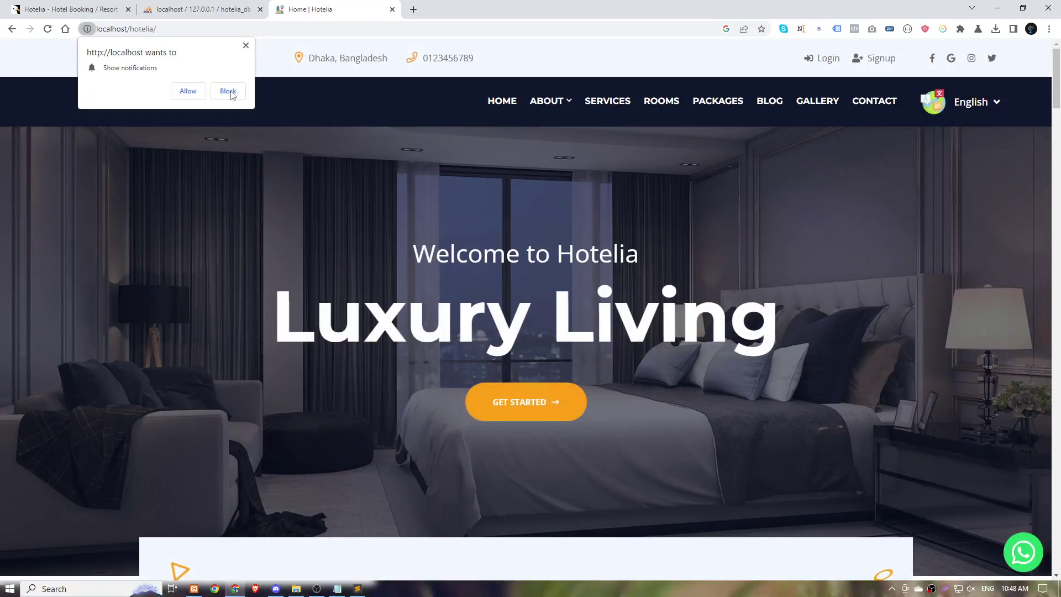
Block the notification prompt, scroll through the homepage sections and view the language options.
left_click(228, 91)
scroll(441, 189, "down", 7)
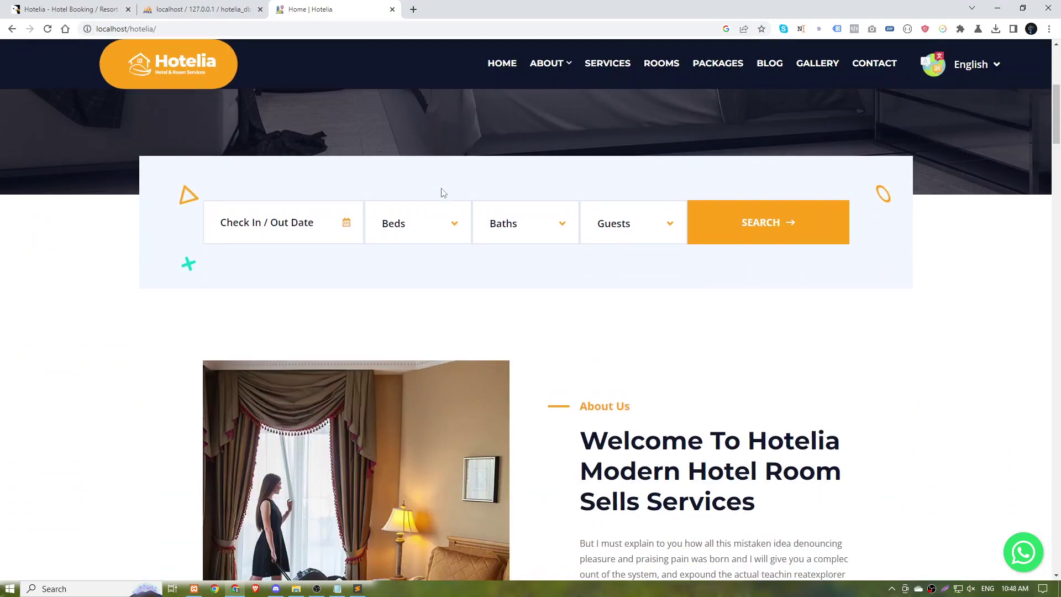
scroll(441, 193, "down", 15)
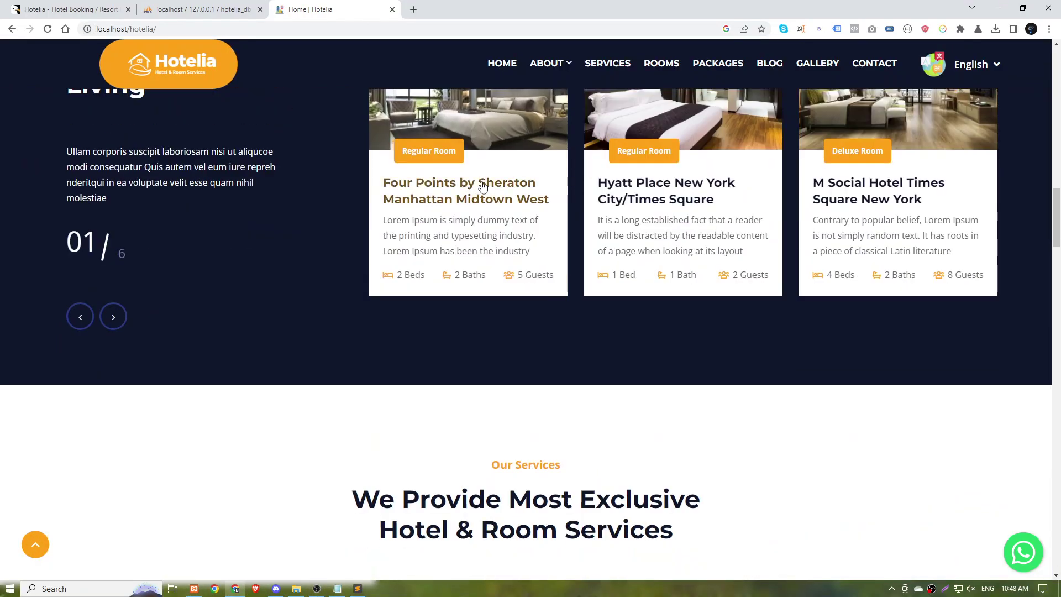
scroll(482, 186, "down", 13)
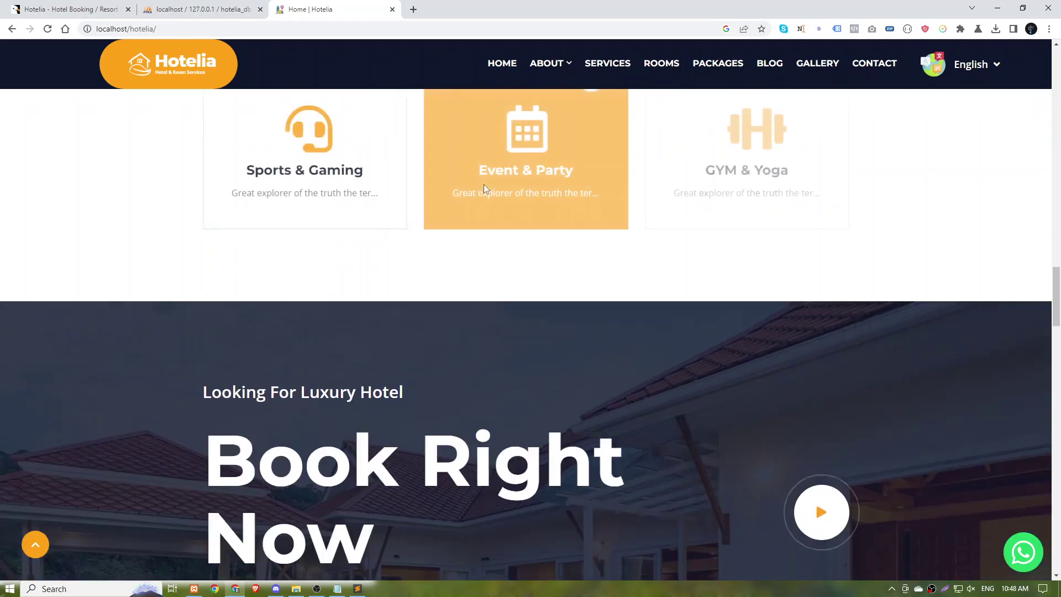
scroll(484, 188, "down", 15)
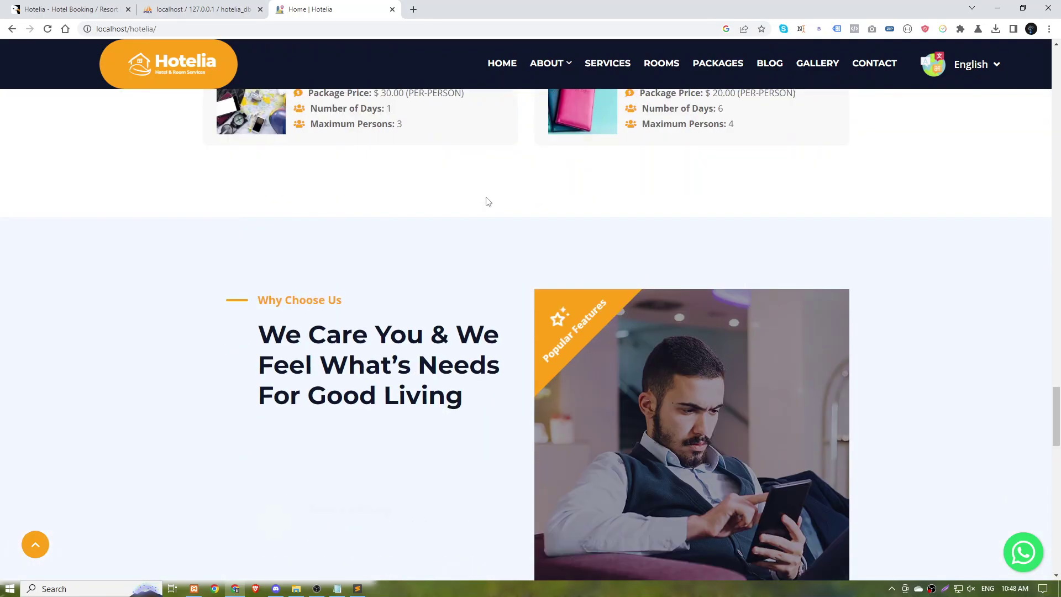
scroll(488, 202, "down", 15)
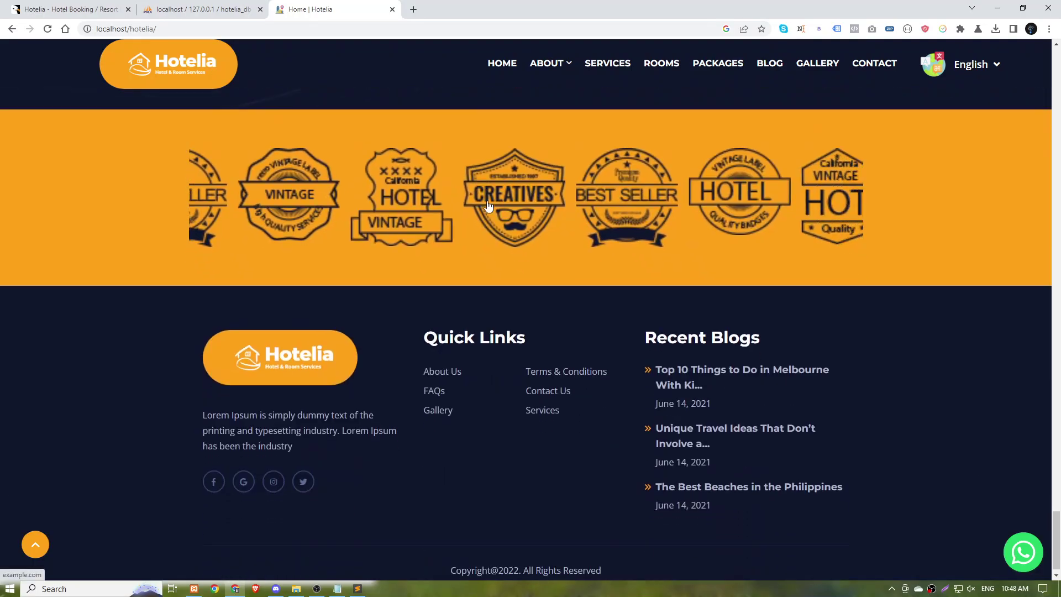
left_click(991, 65)
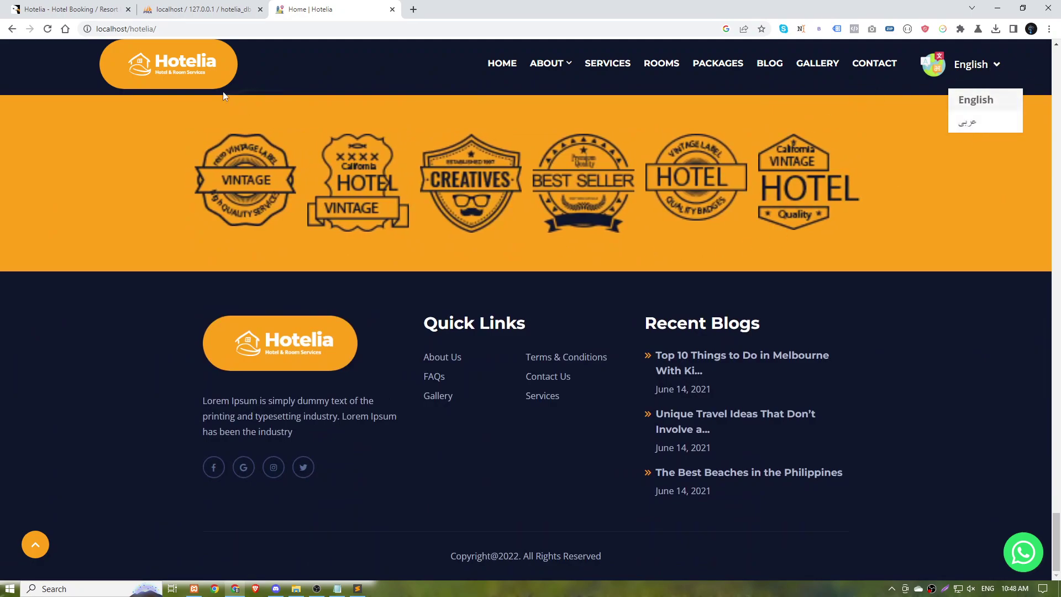
scroll(425, 92, "up", 12)
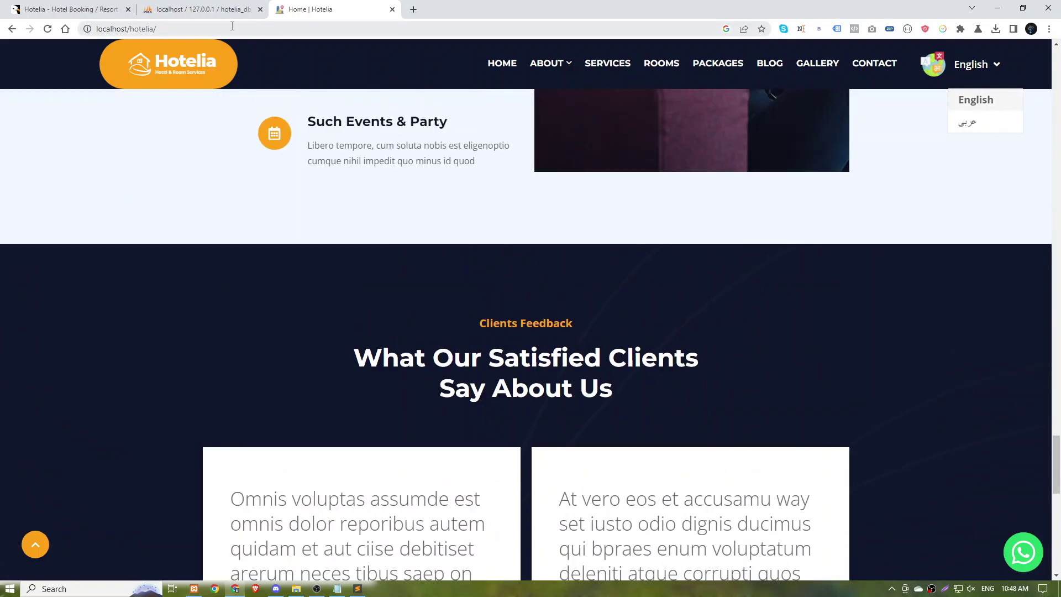
left_click(248, 28)
left_click(253, 29)
Open localhost/hotelia/admin, log in as admin with its password, and expand Rooms Management.
type("admin")
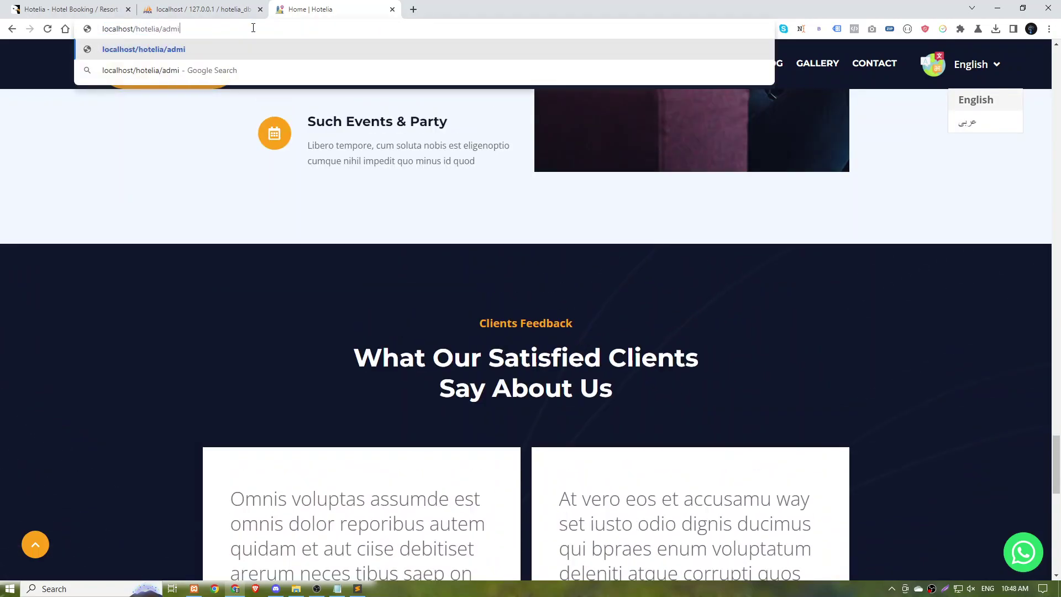
key("Return")
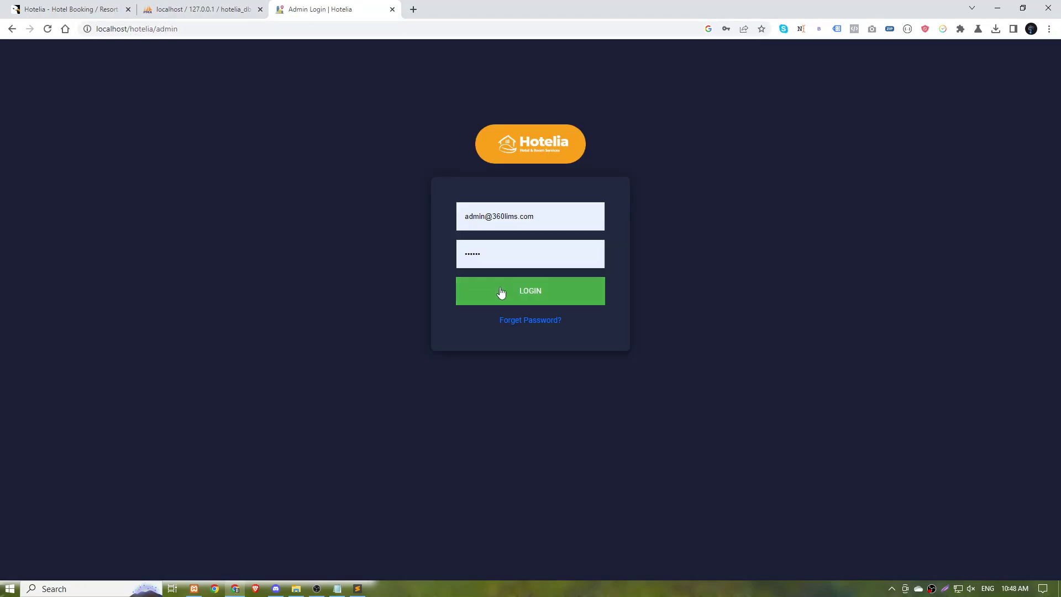
left_click(550, 221)
key("ctrl+a")
type("admin")
key("Tab")
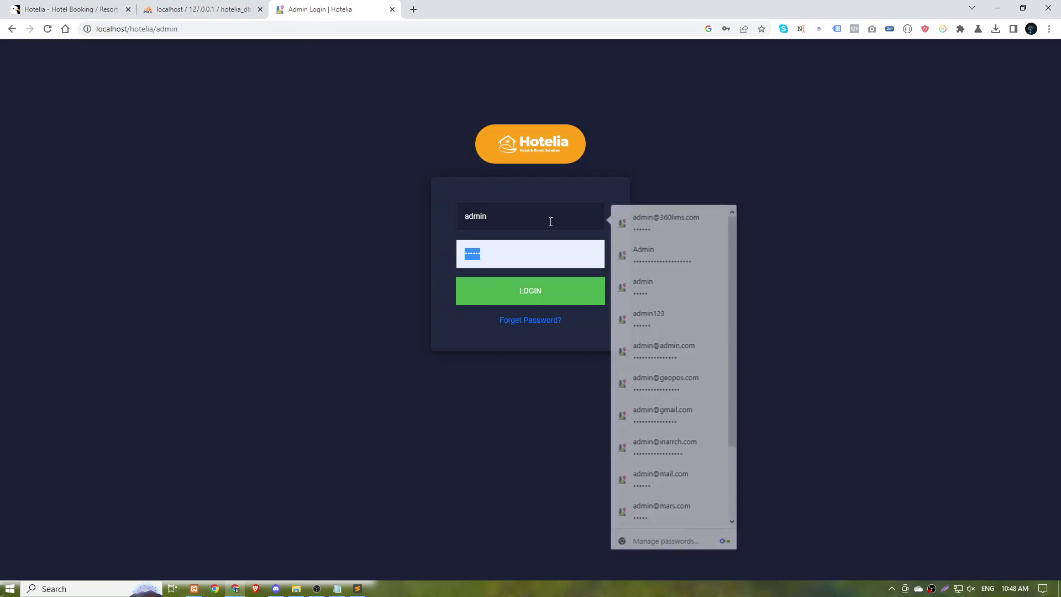
type("1234")
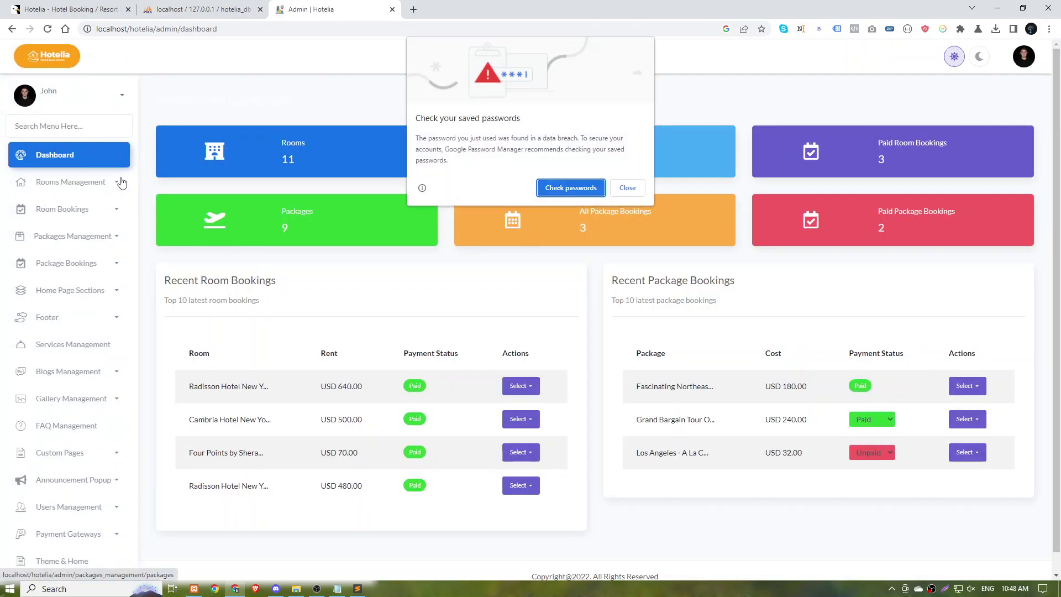
left_click(628, 184)
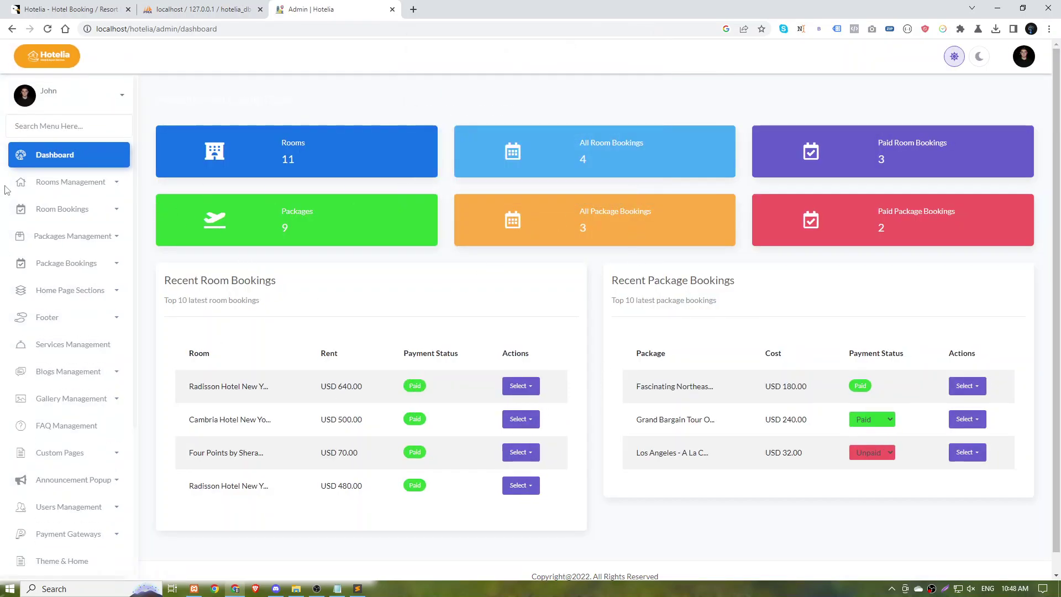
left_click(72, 182)
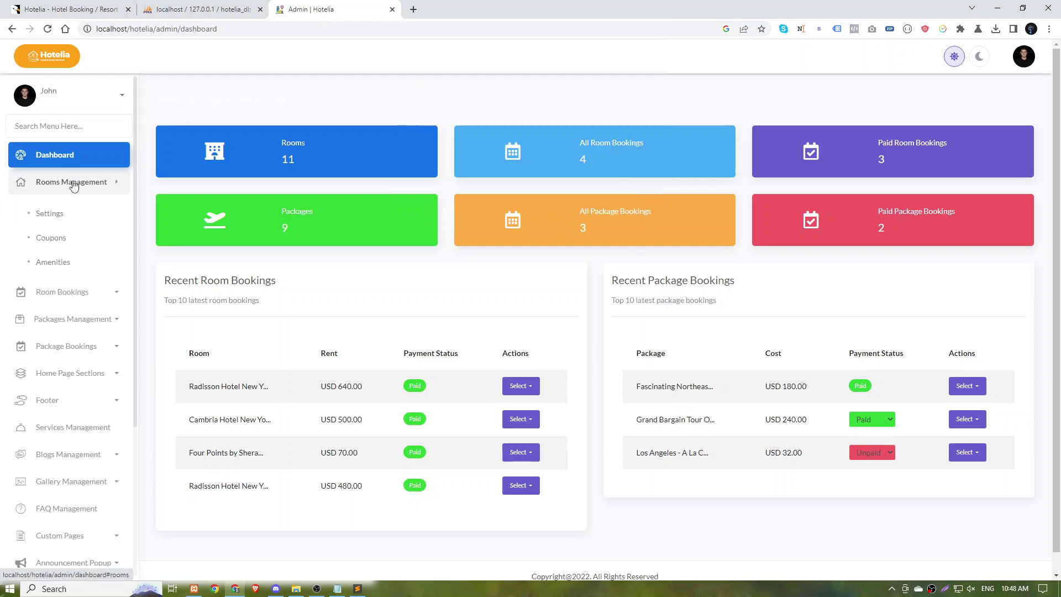
Toggle the room category status off and back on in Room Settings, then view Coupons.
left_click(48, 214)
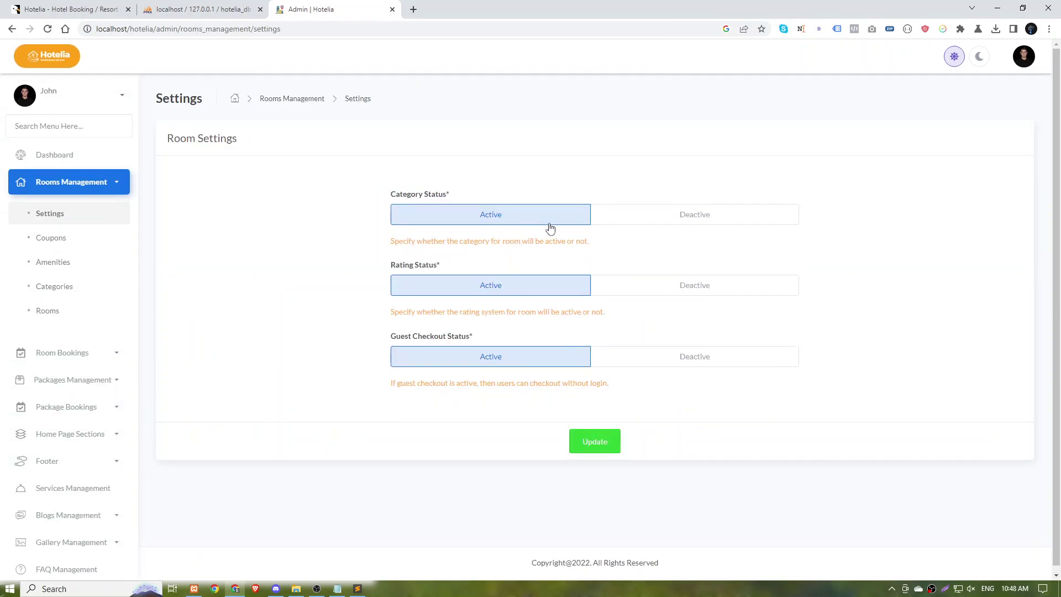
left_click(677, 224)
left_click(487, 214)
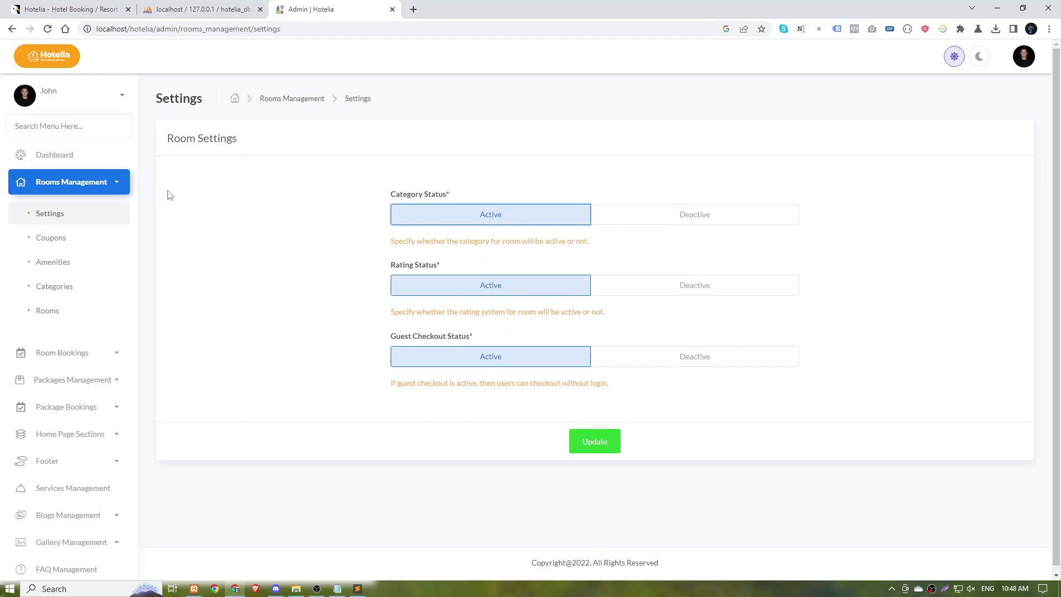
left_click(51, 238)
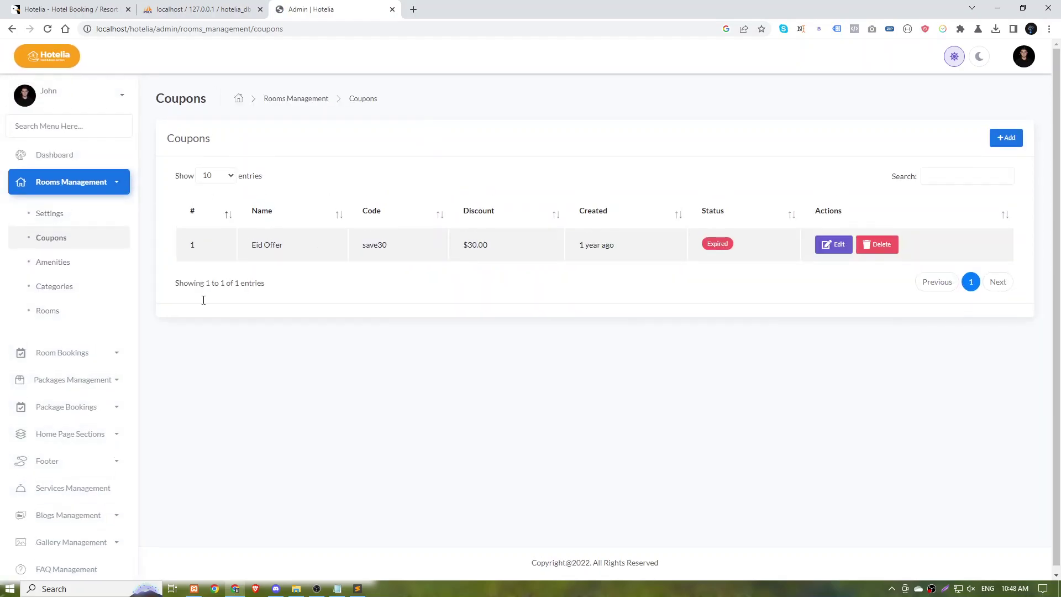
scroll(88, 338, "down", 5)
scroll(88, 339, "down", 1)
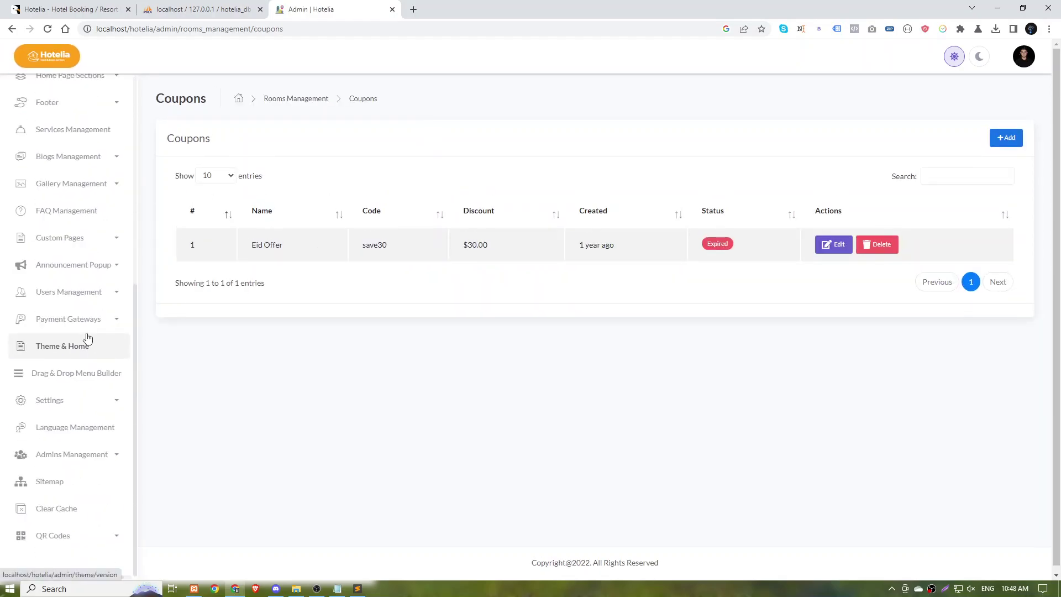
Review Roles & Permissions under Admins Management, then the empty Admins list.
left_click(58, 457)
left_click(53, 489)
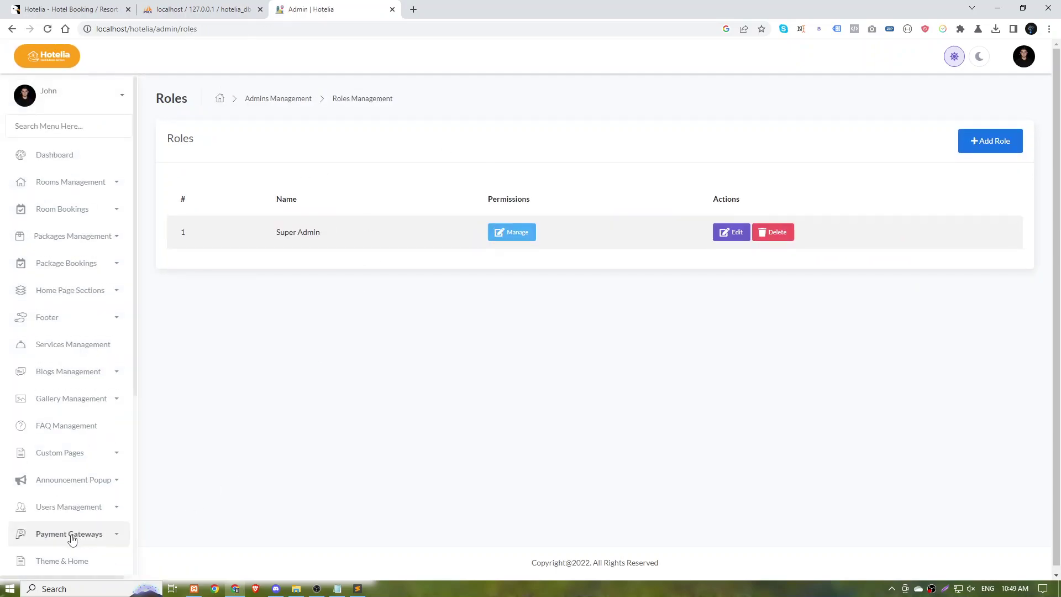
scroll(64, 349, "down", 4)
left_click(49, 505)
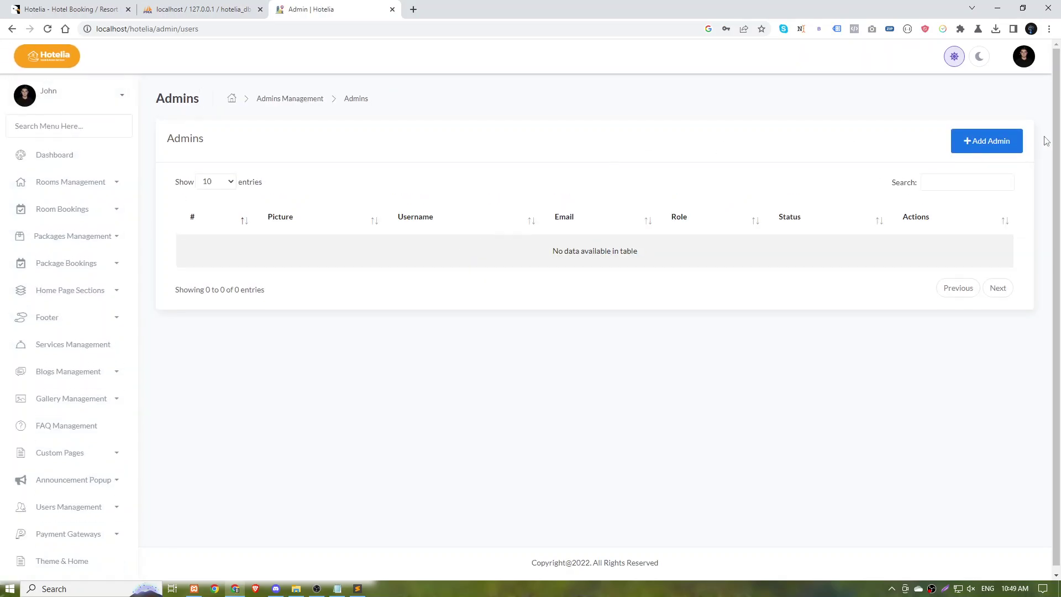
Open the Add Admin form and close it without saving.
left_click(987, 141)
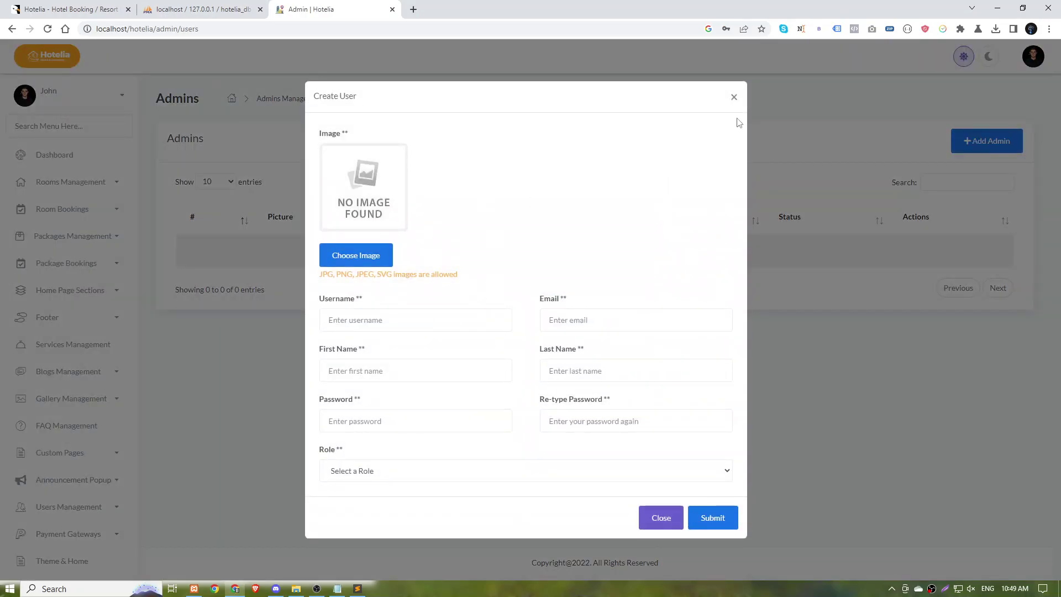
left_click(734, 97)
left_click(988, 57)
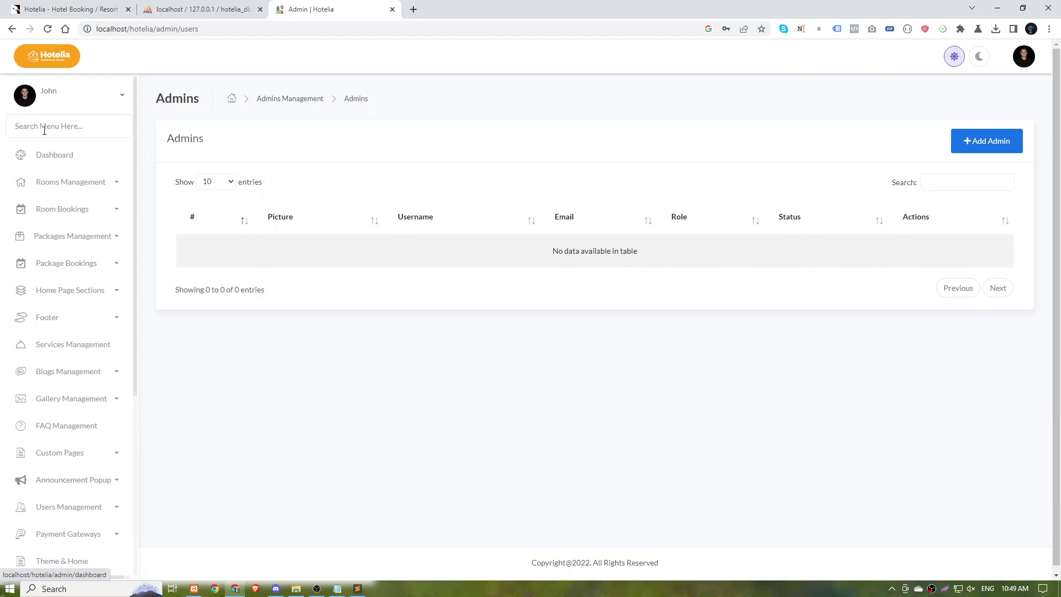
From Sitemap, open Home Page Sections > Hero Section's Static Version form showing 'Welcome to Hotelia'.
left_click(45, 127)
scroll(64, 506, "down", 5)
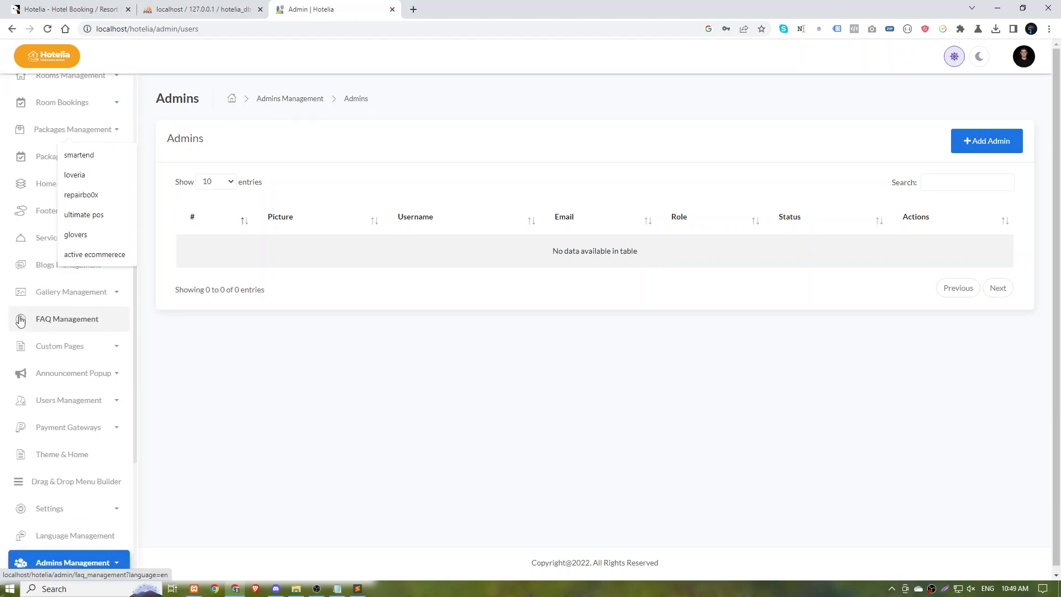
left_click(64, 507)
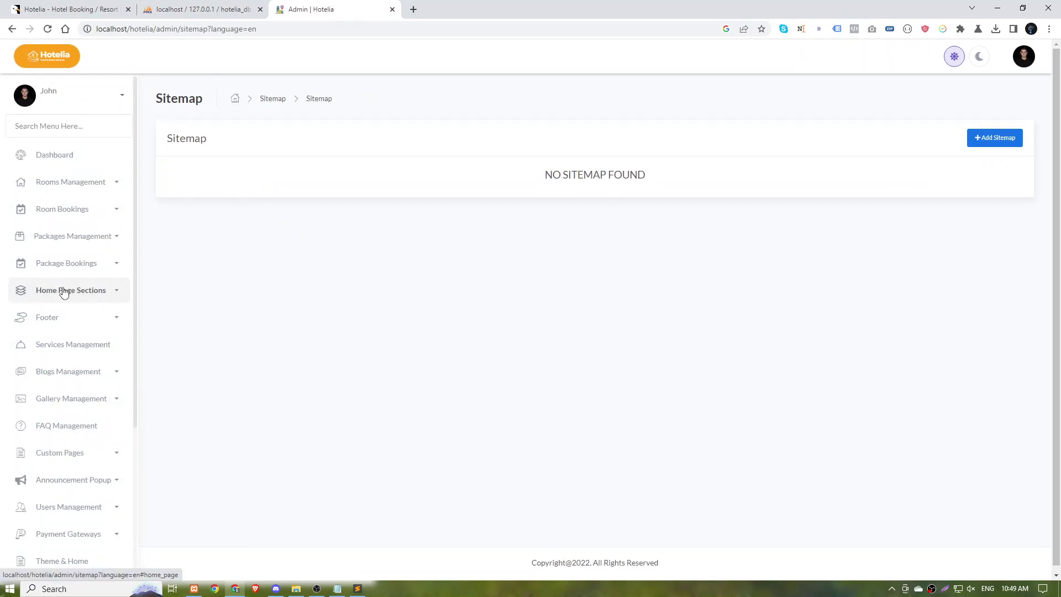
left_click(61, 289)
left_click(46, 318)
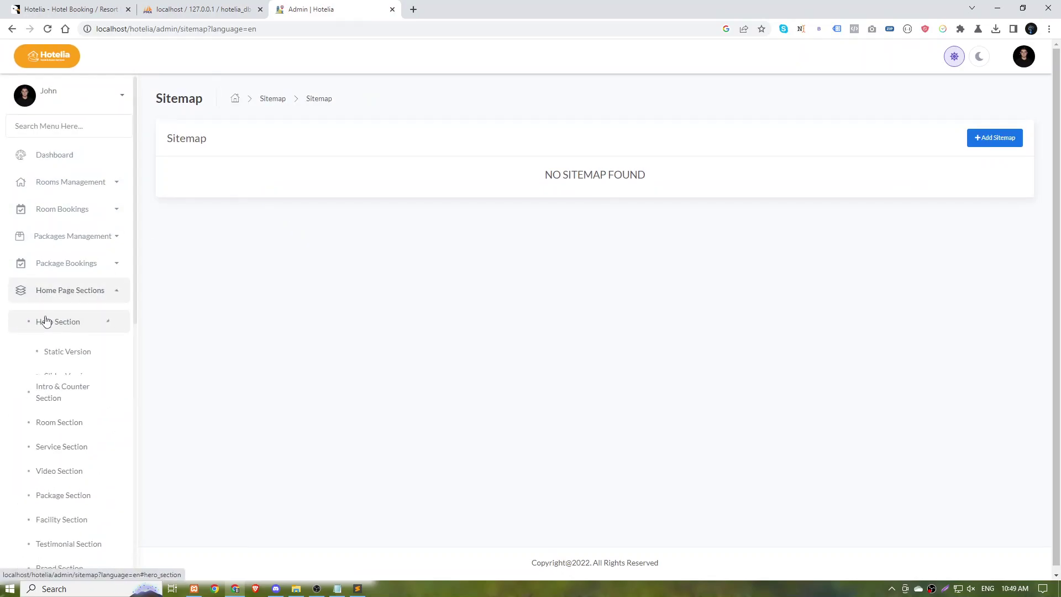
left_click(54, 348)
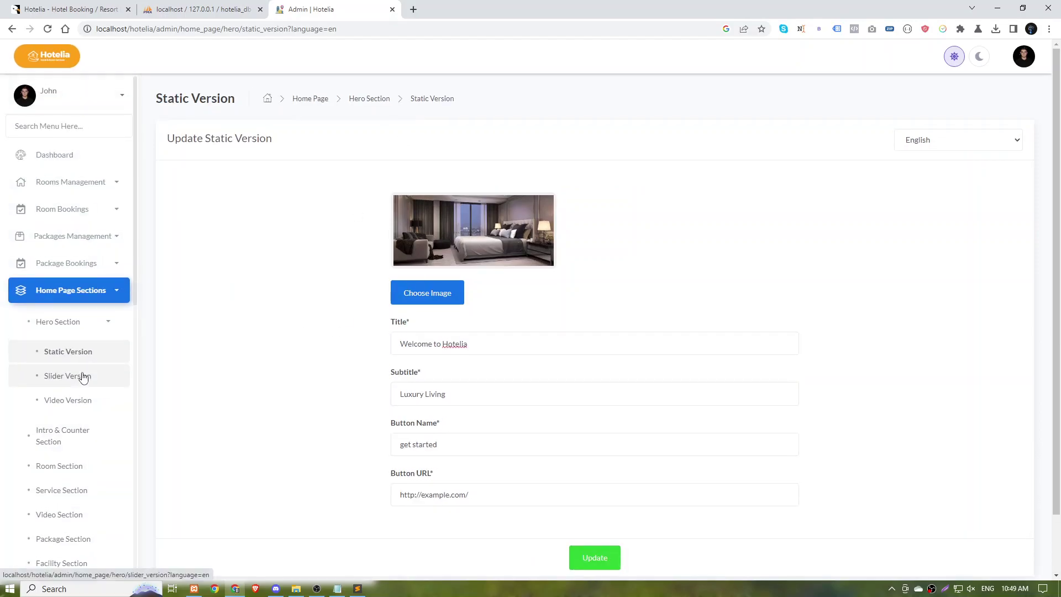
View the hero's Slider and Video Version settings, then duplicate the admin tab.
left_click(82, 375)
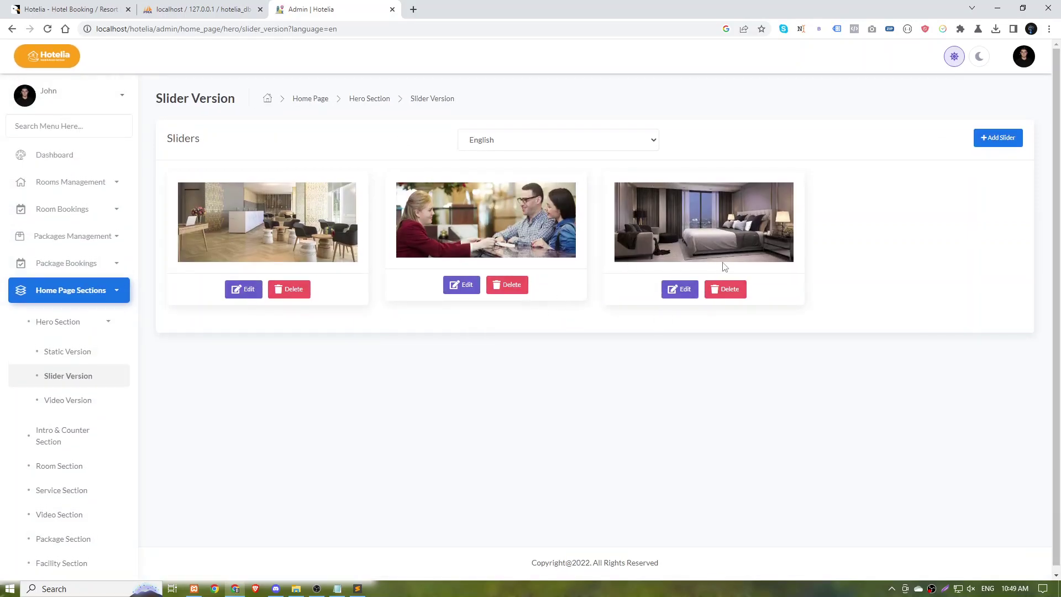
left_click(69, 403)
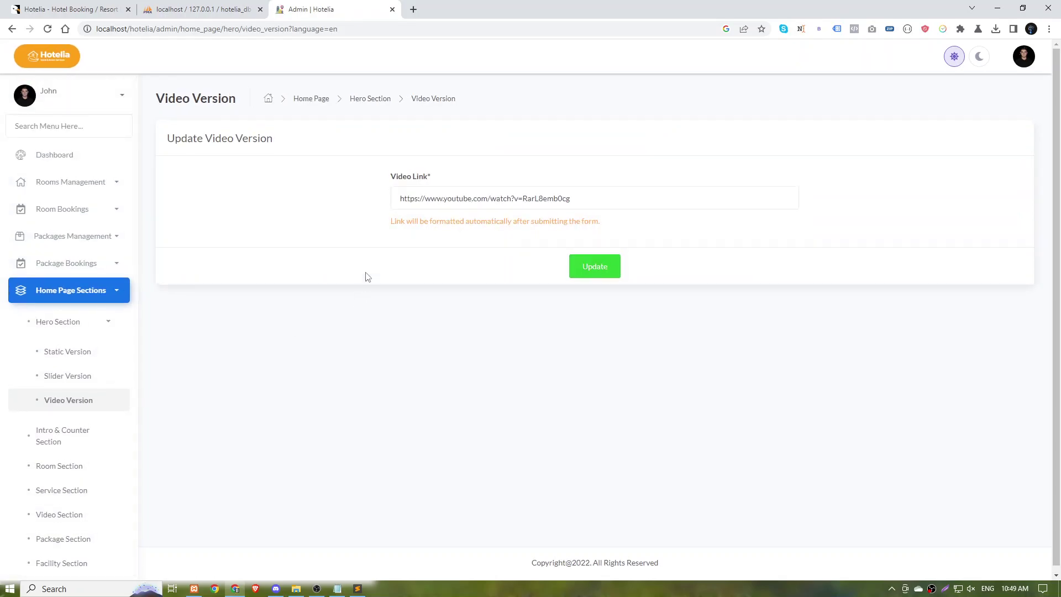
right_click(303, 15)
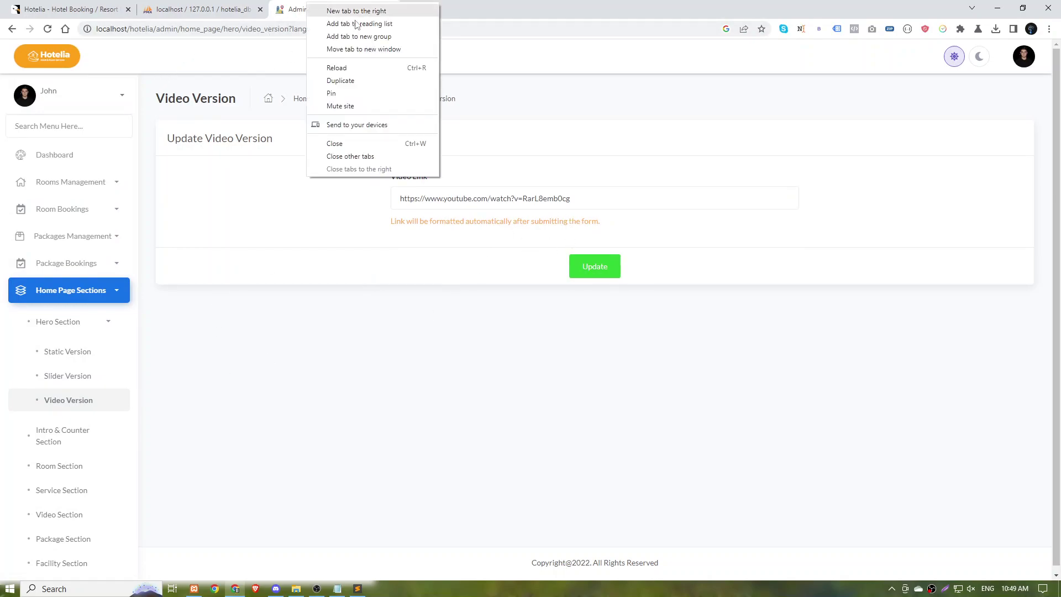
left_click(348, 82)
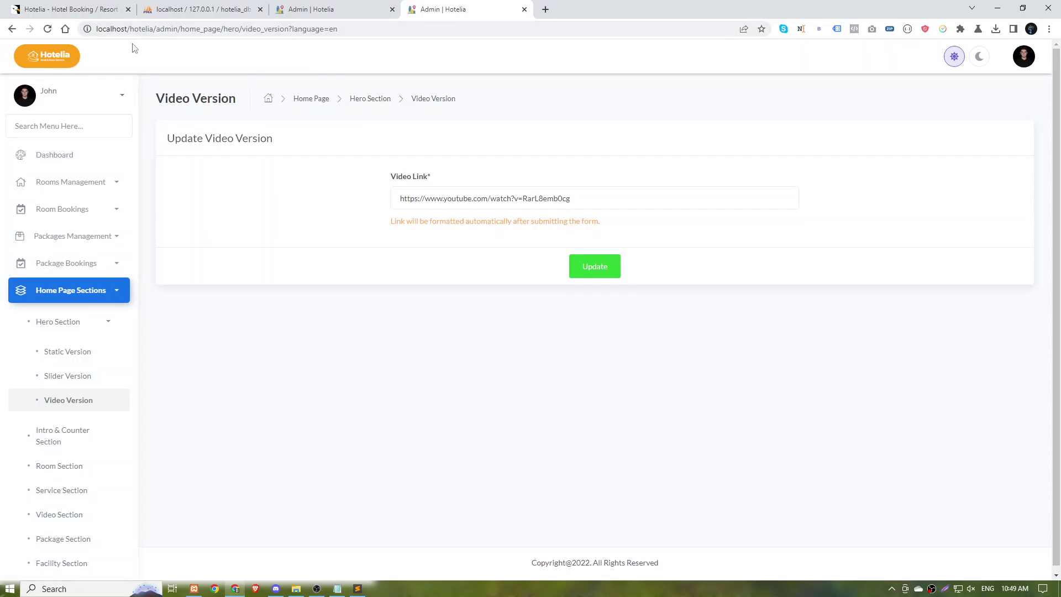
Strip the admin path to load the public Hotelia home page and browse Services.
left_click_drag(158, 32, 539, 63)
key("BackSpace")
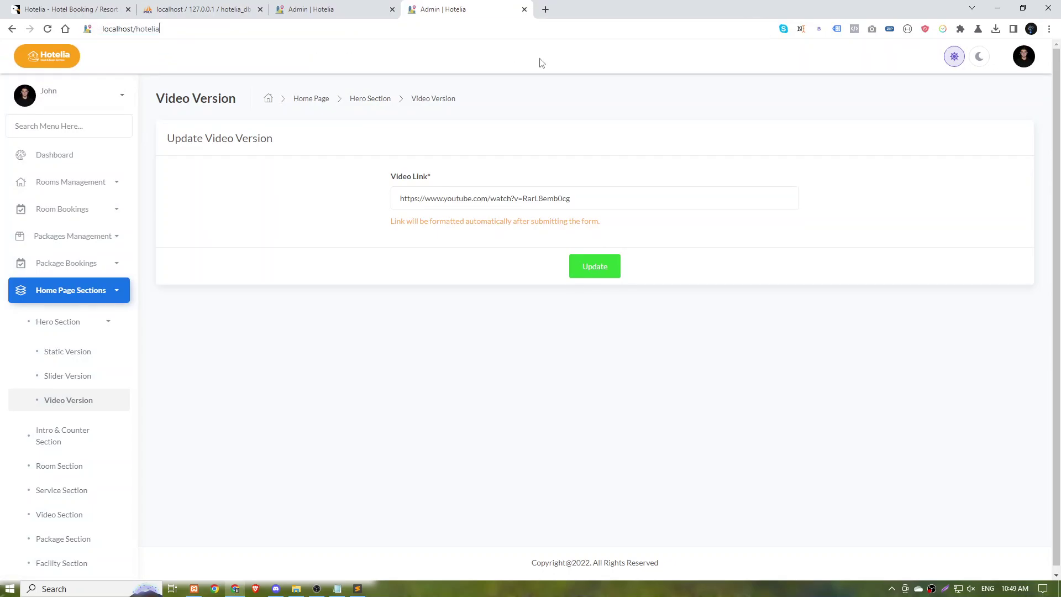
key("Return")
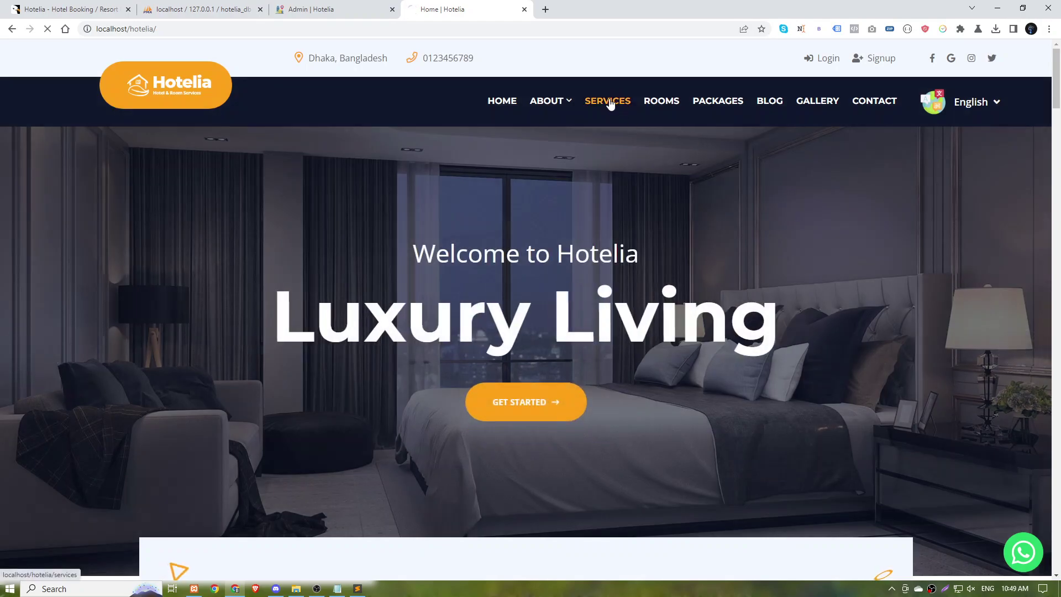
left_click(610, 104)
scroll(583, 226, "down", 5)
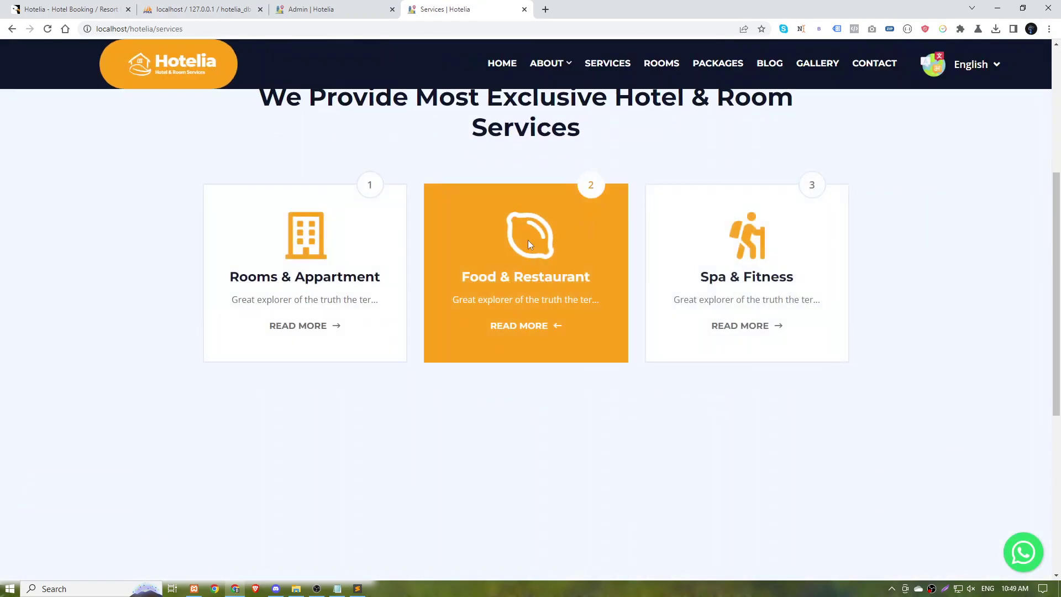
scroll(367, 320, "down", 4)
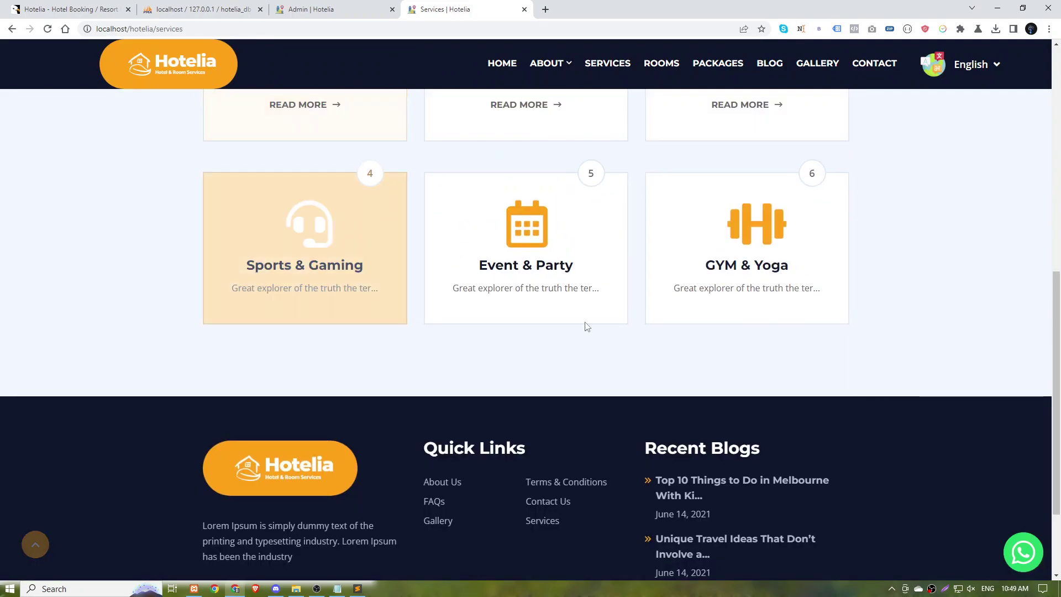
scroll(810, 278, "up", 3)
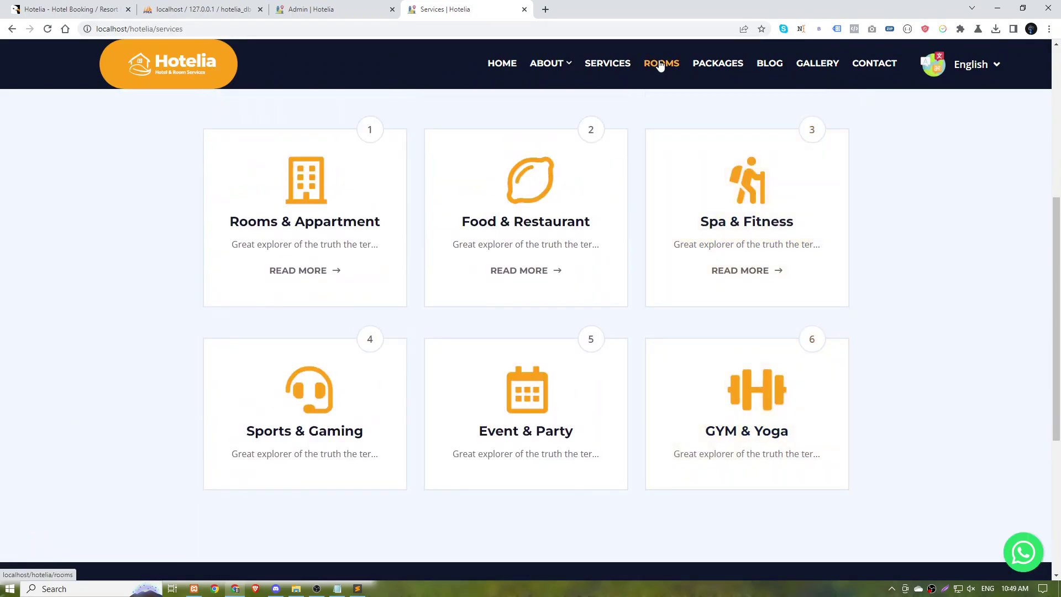
On the Rooms page, filter by Regular Room, Deluxe Room, then Suite.
left_click(662, 63)
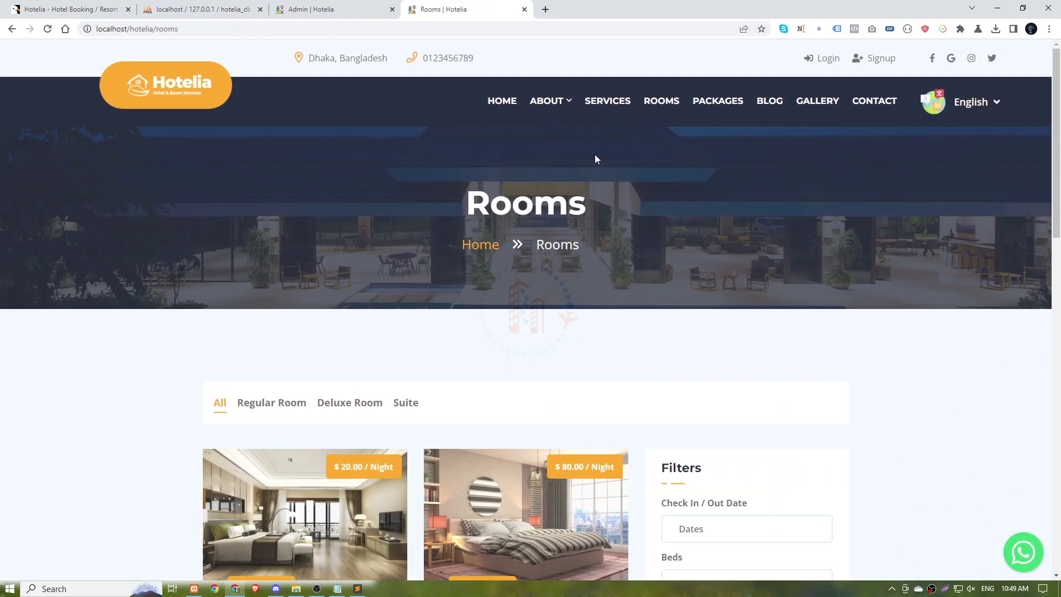
scroll(358, 159, "down", 5)
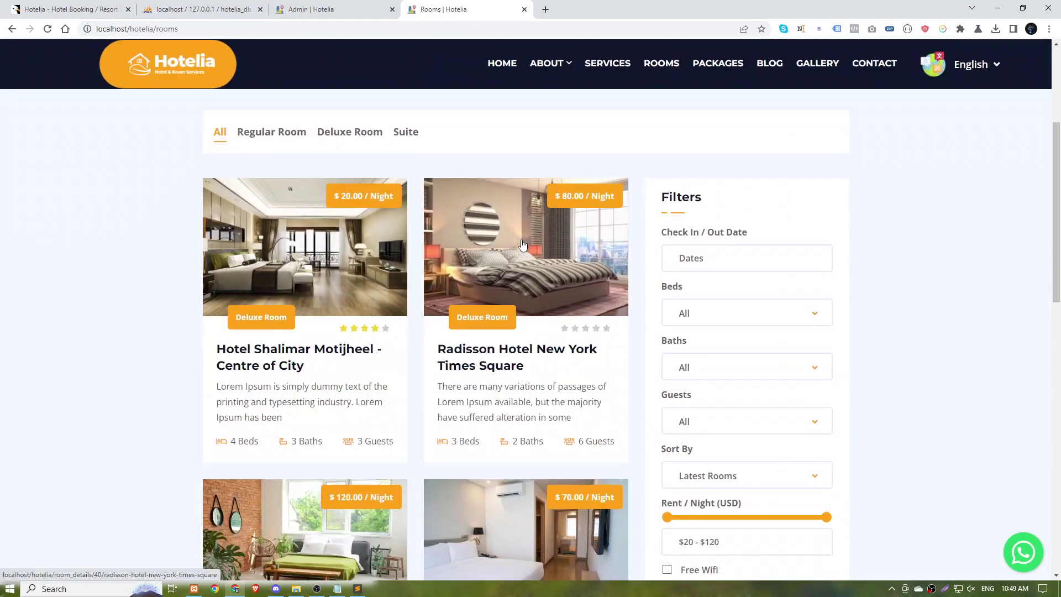
left_click(289, 132)
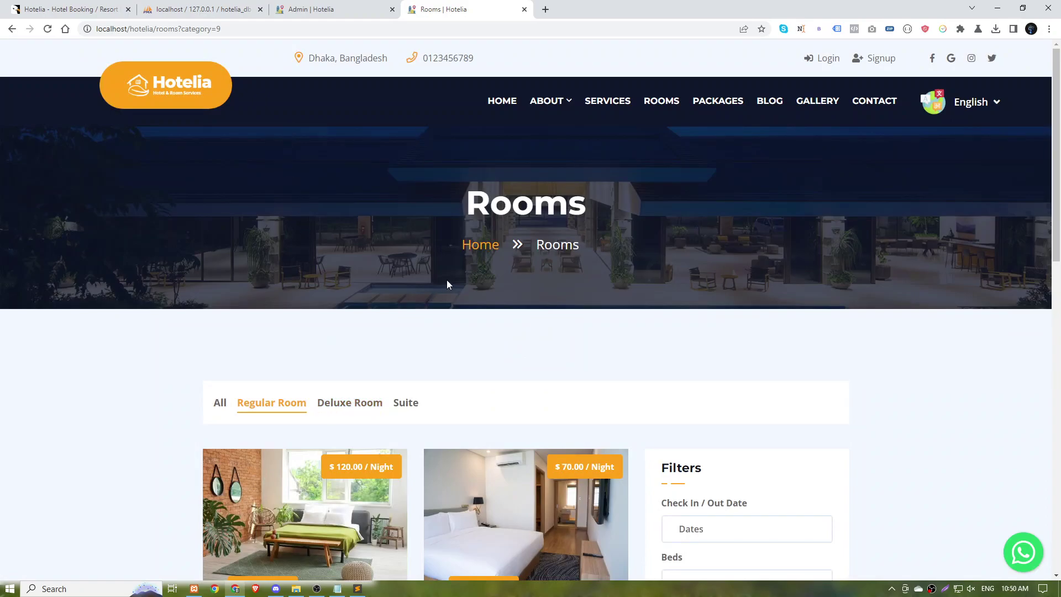
left_click(352, 410)
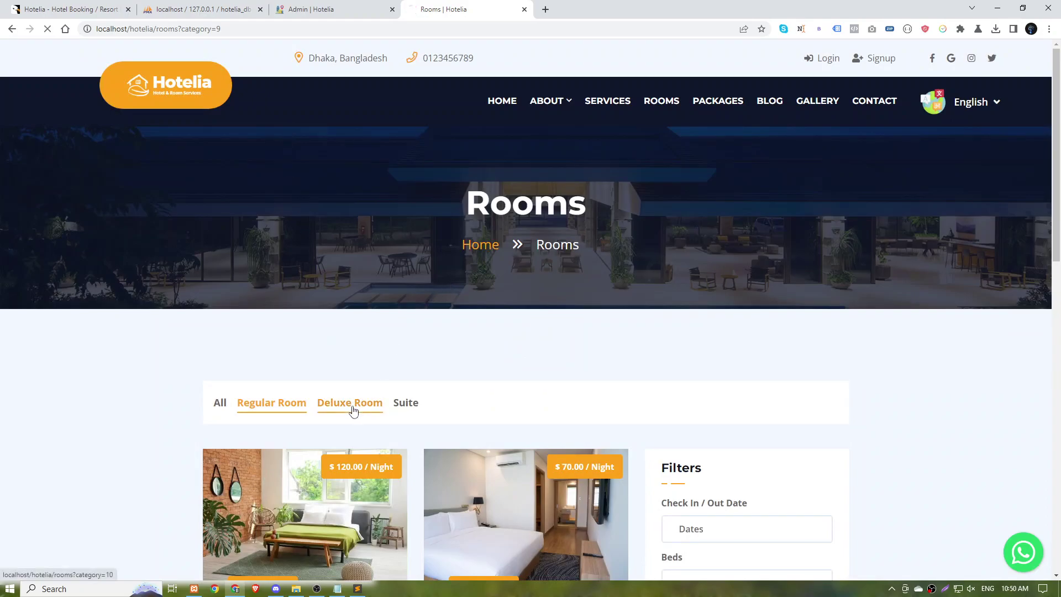
scroll(395, 337, "down", 7)
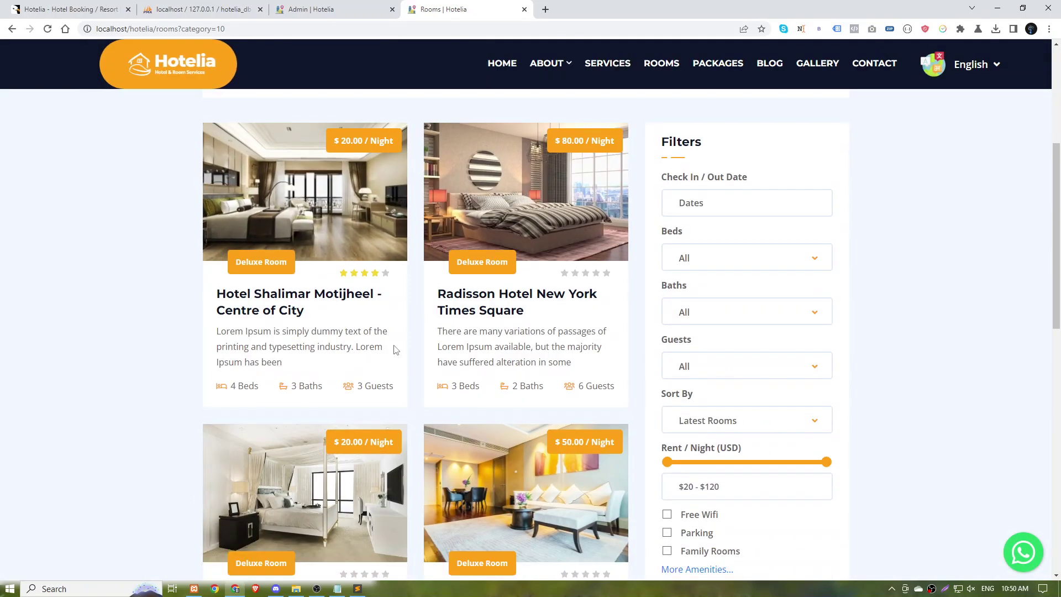
scroll(395, 349, "down", 7)
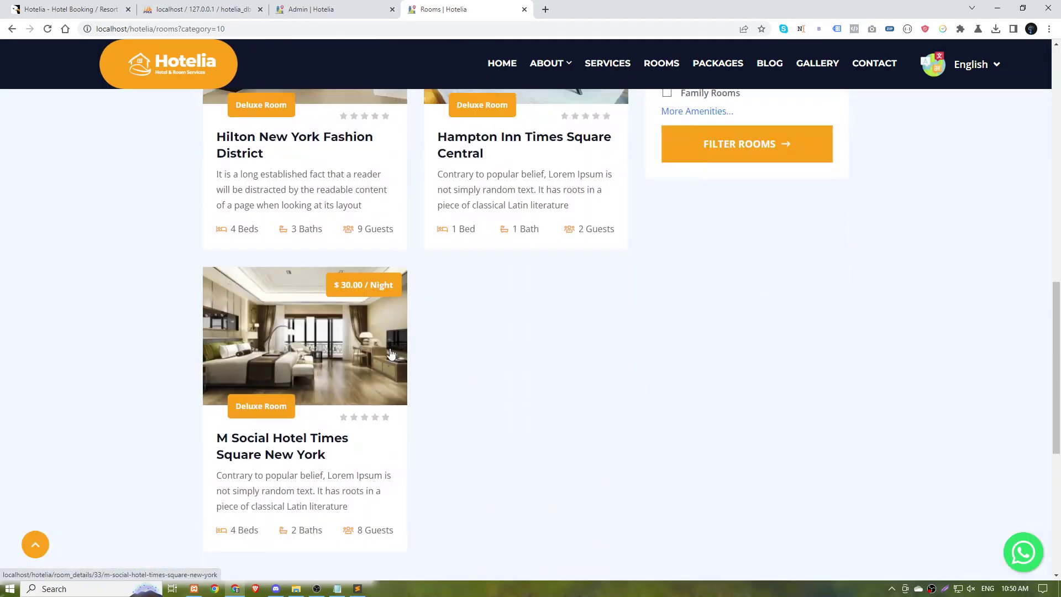
scroll(390, 354, "up", 6)
scroll(391, 354, "up", 6)
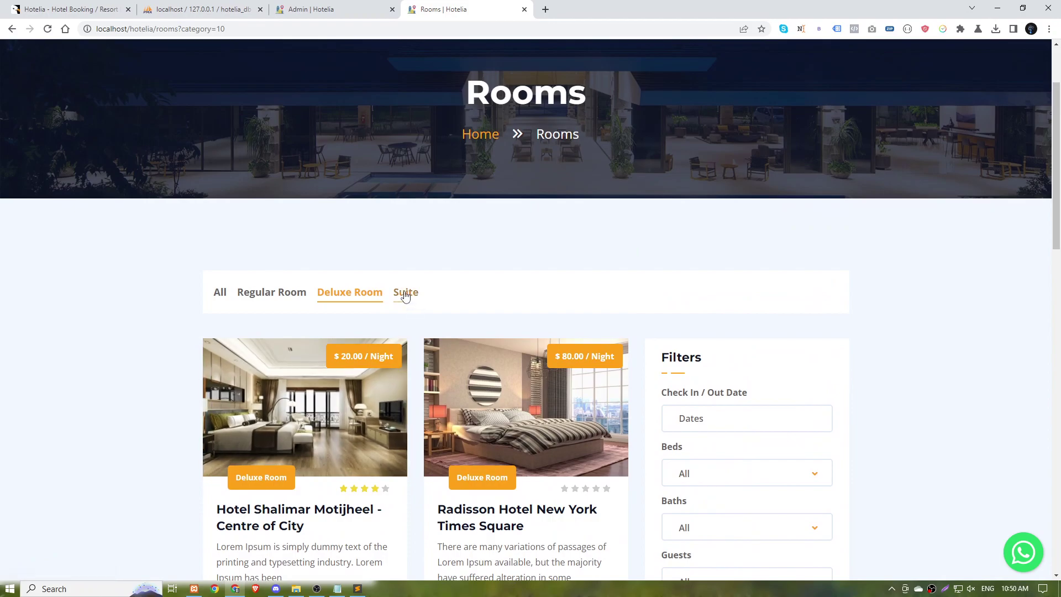
left_click(405, 293)
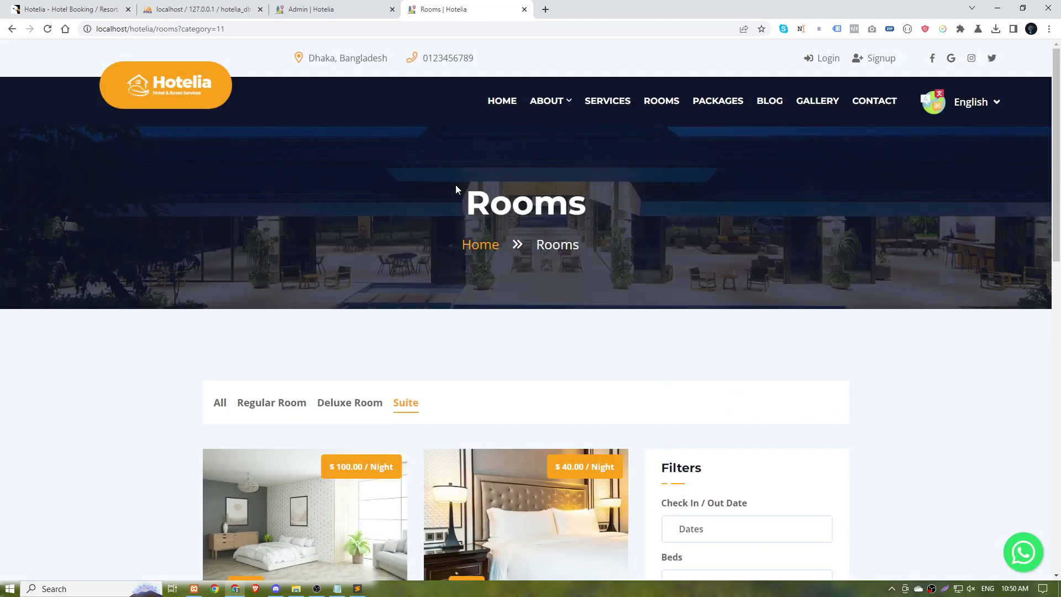
scroll(413, 361, "down", 7)
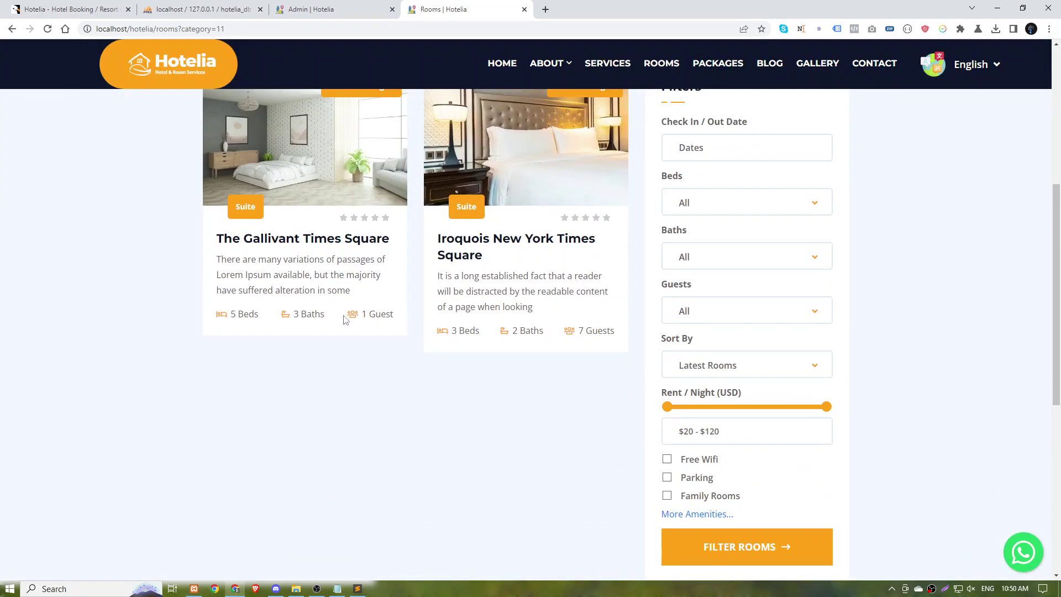
In Notepad, write 'So this is how We can install' followed by the pasted Hotelia product name.
left_click(347, 592)
type("So th")
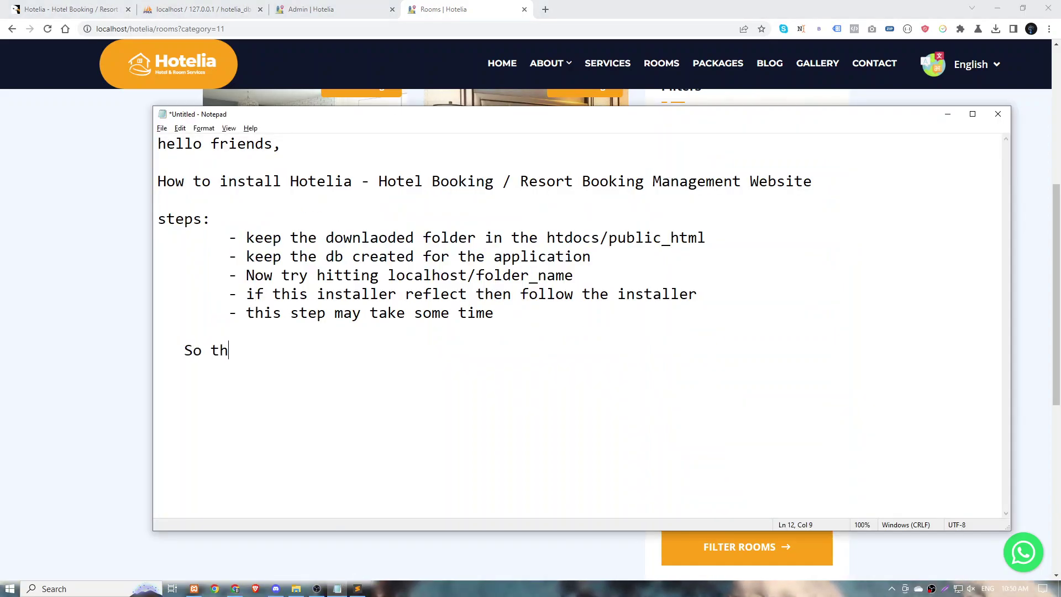
type("iw")
type("s ")
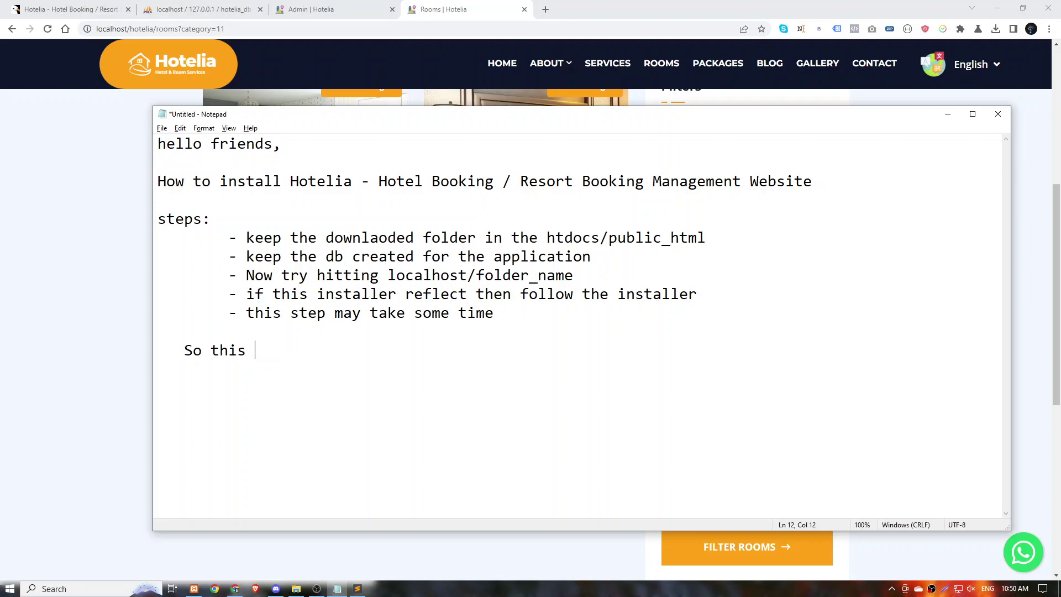
type("is how W")
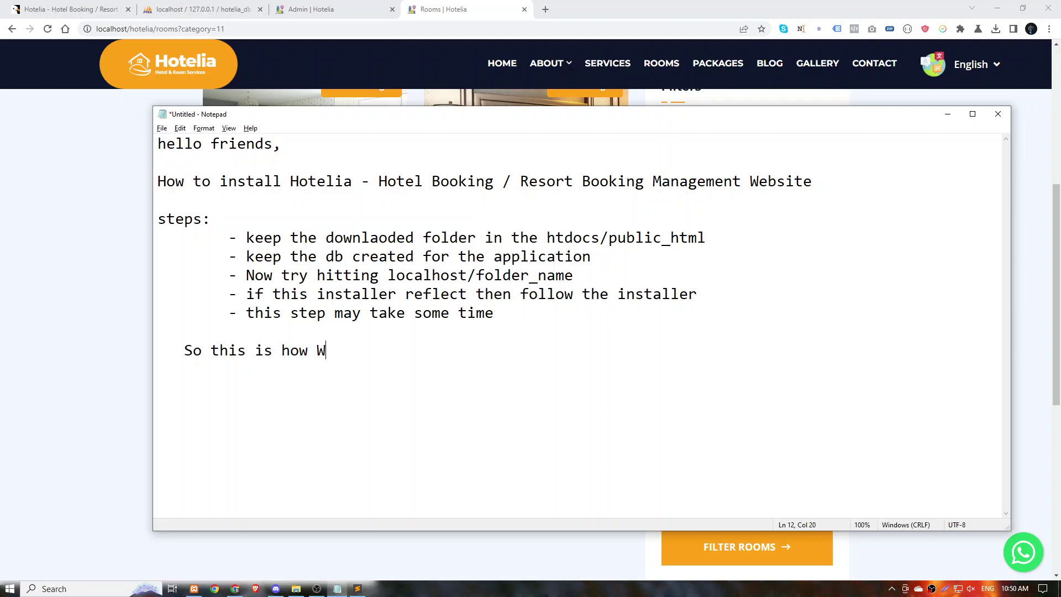
type("e can install")
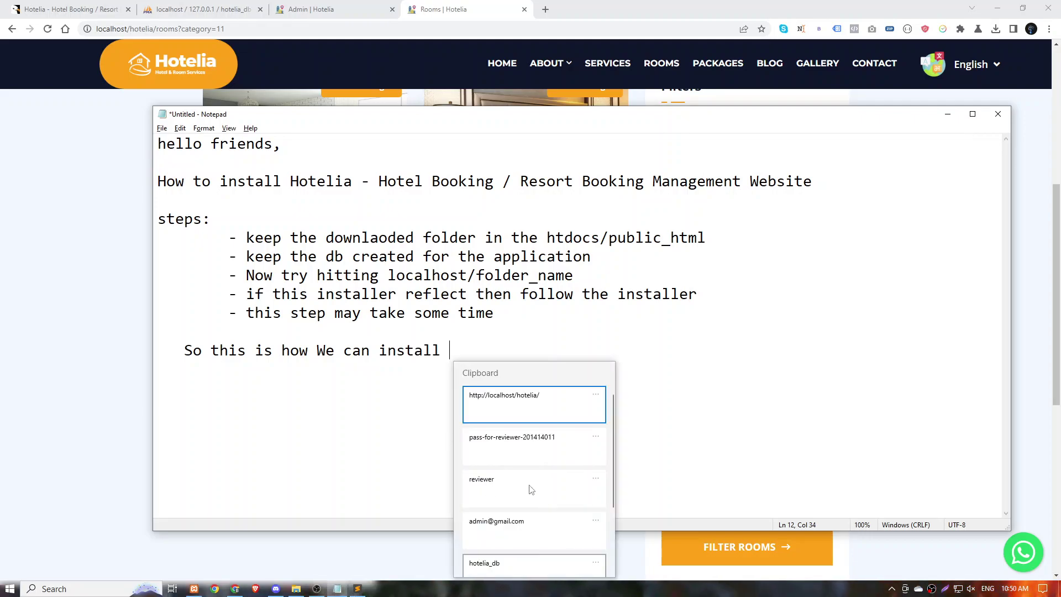
scroll(531, 486, "down", 3)
left_click(528, 504)
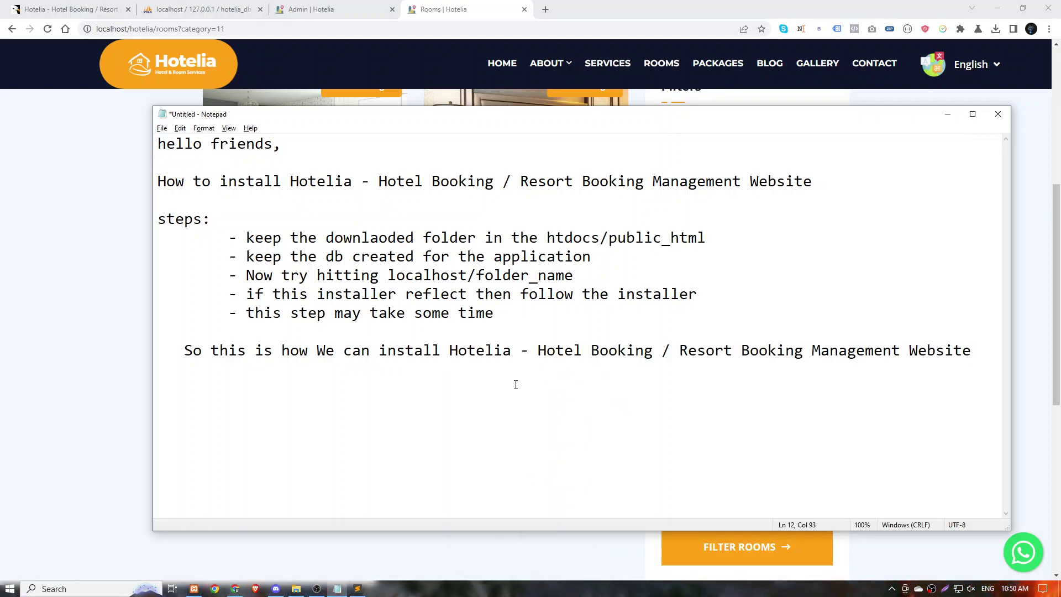
key("Return")
key("Return")
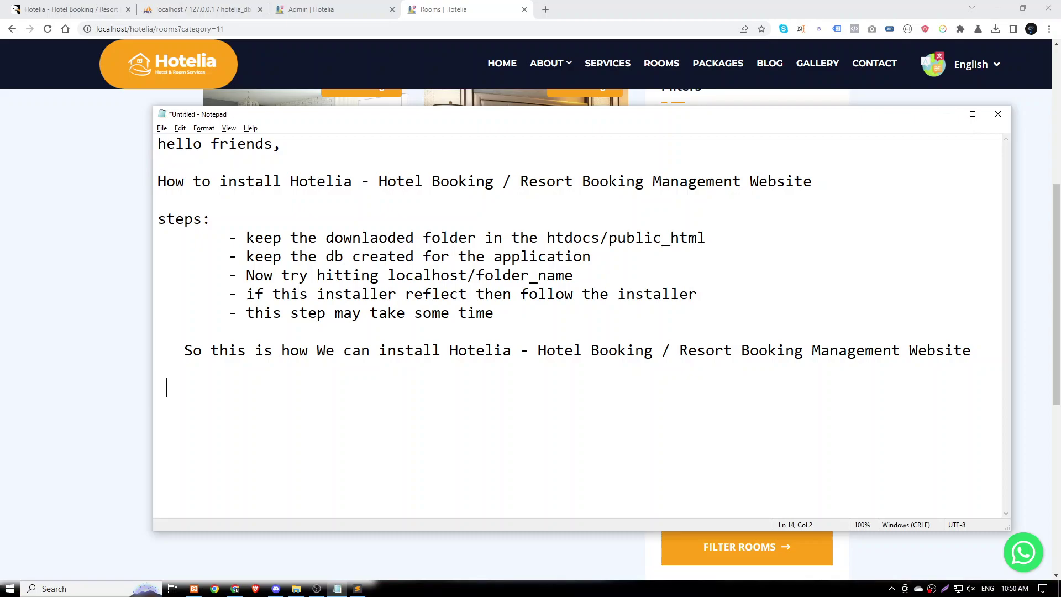
Add lines asking to comment on any issue, 'Do like and subscribe for more', and 'Thanks.........'.
type("if asn")
type("n")
type("y issue ")
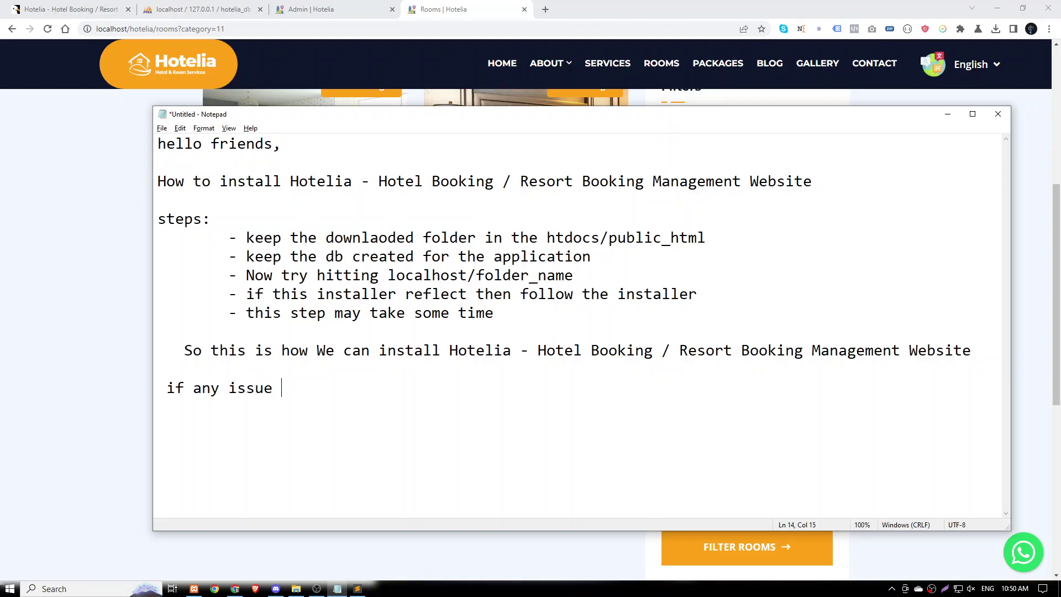
type("with this plz cont")
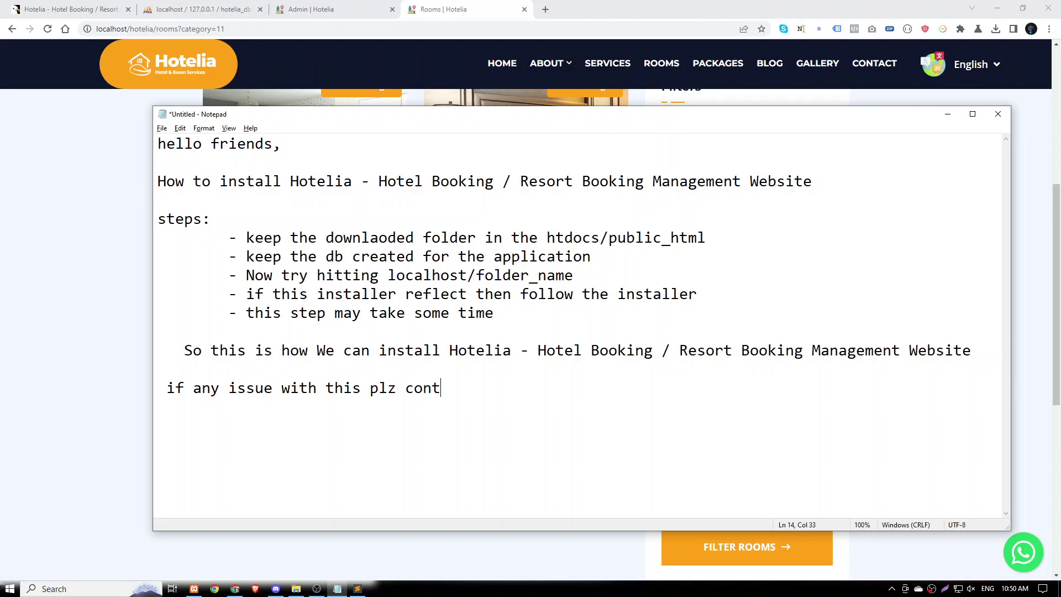
type("a")
type("mme")
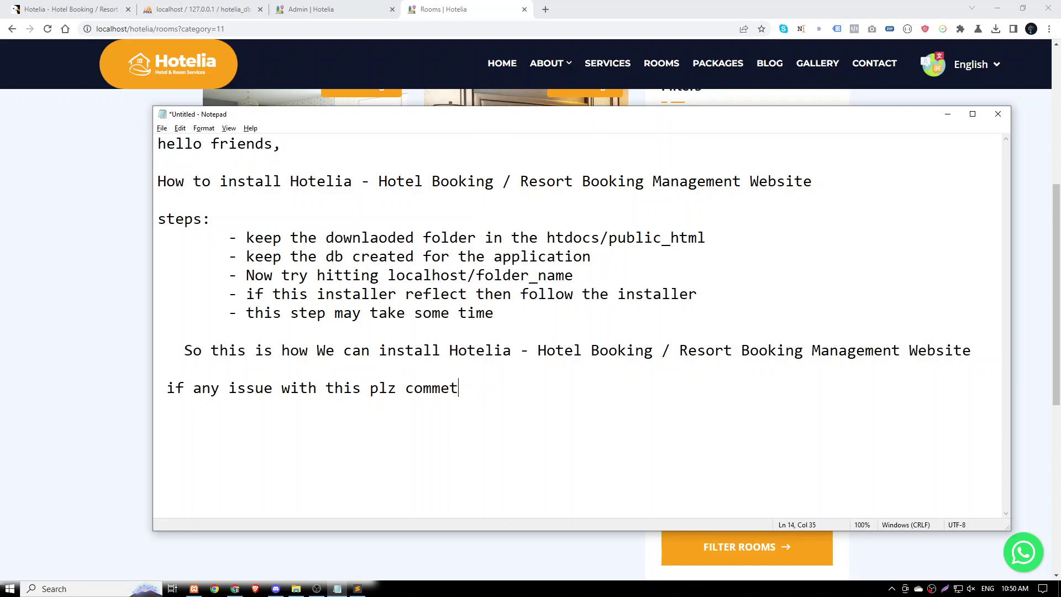
type("nt")
key("Return")
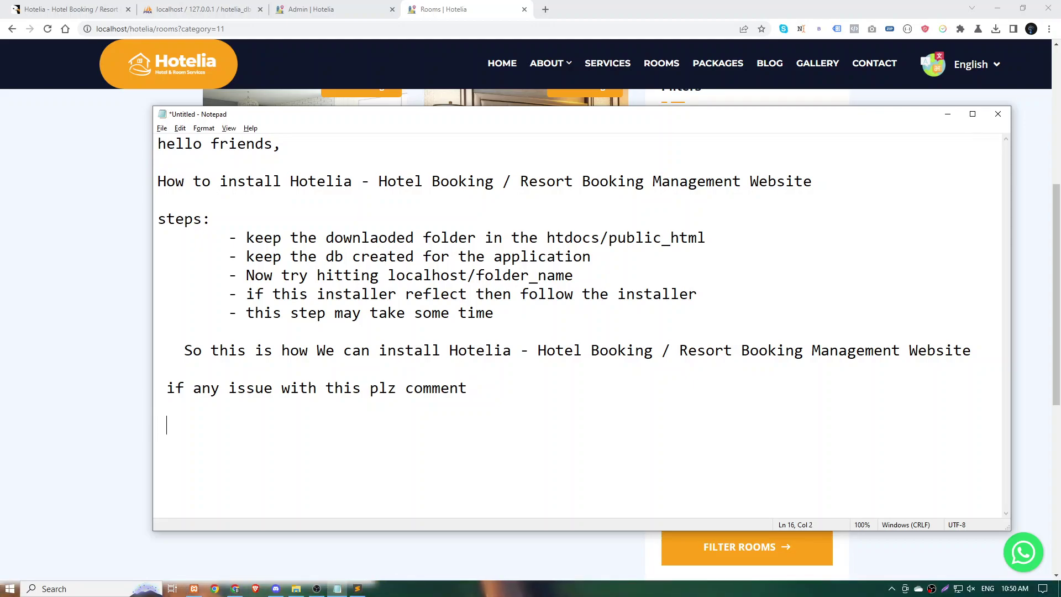
type("So")
key("BackSpace")
key("BackSpace")
key("BackSpace")
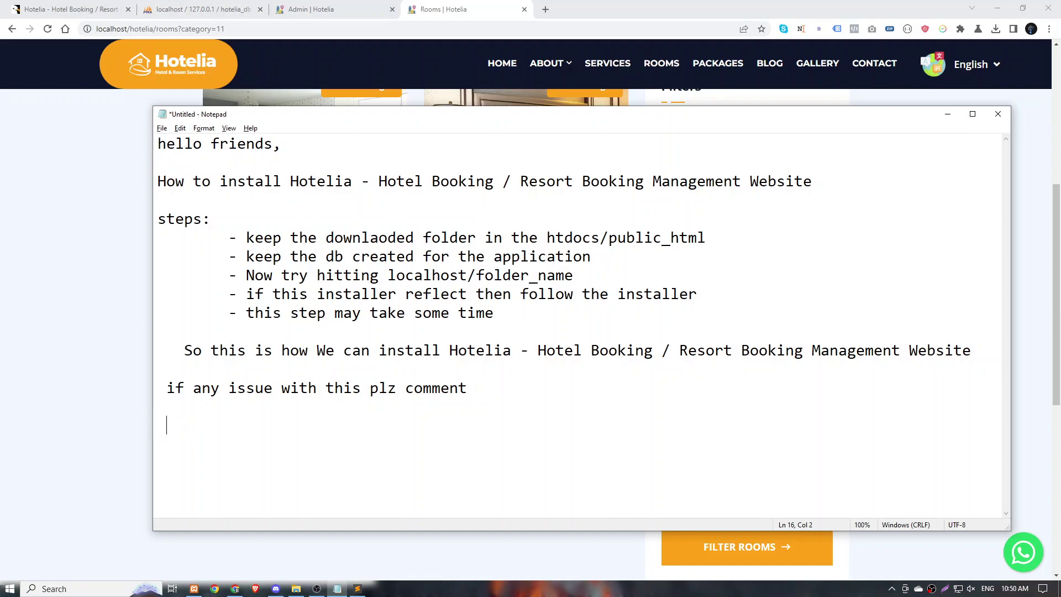
type("Do like an")
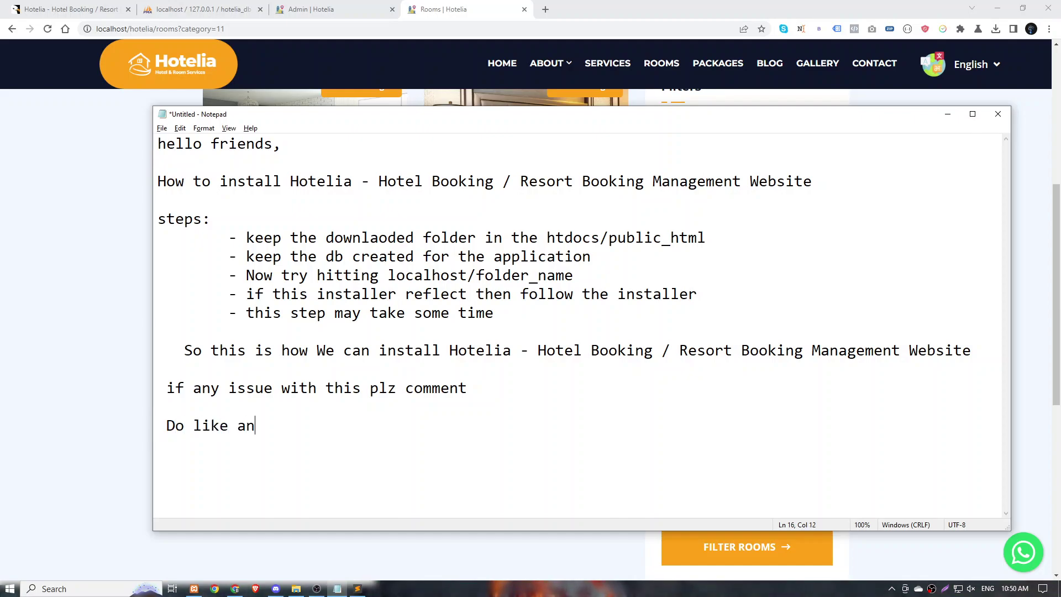
type("d subsc")
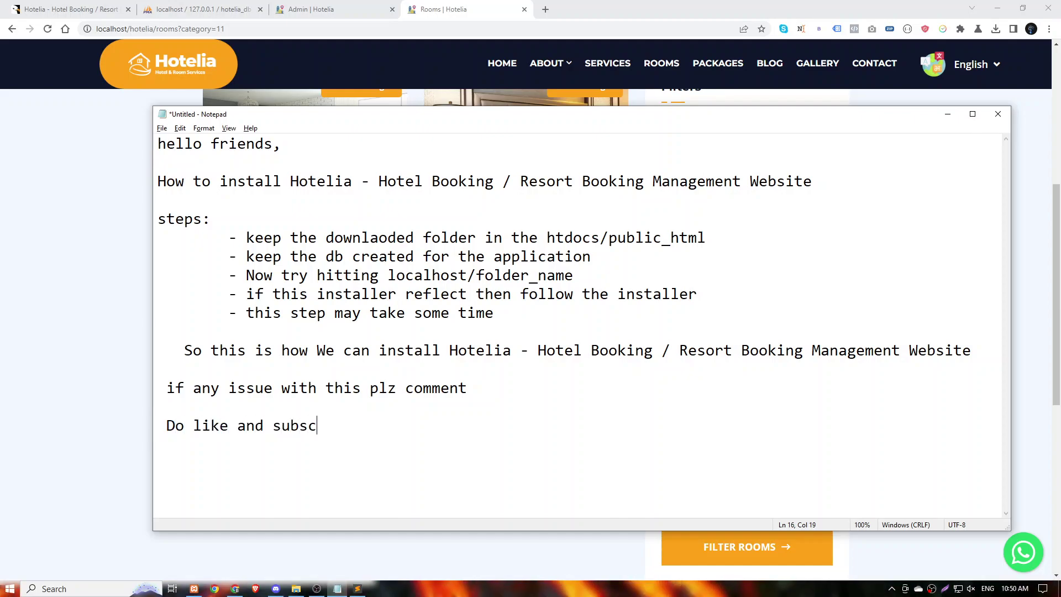
type("ribe foe")
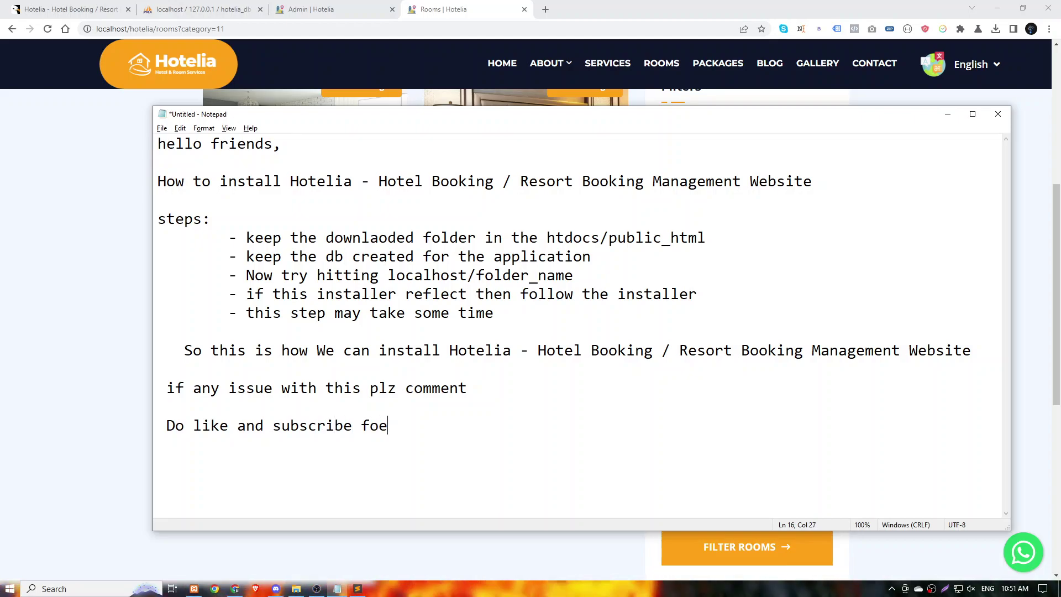
key("BackSpace")
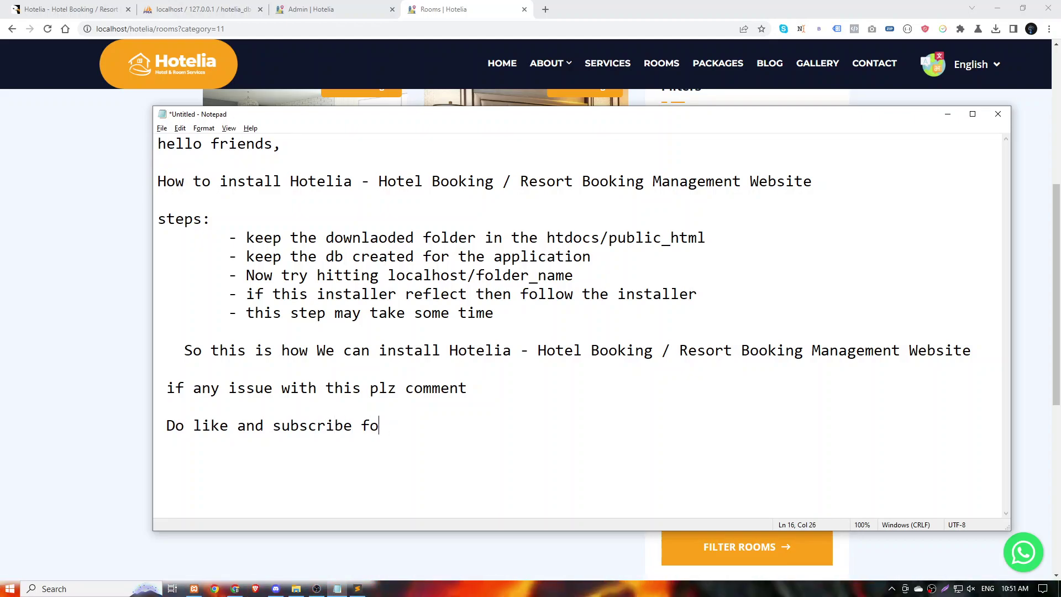
type("r more")
key("Return")
key("Return")
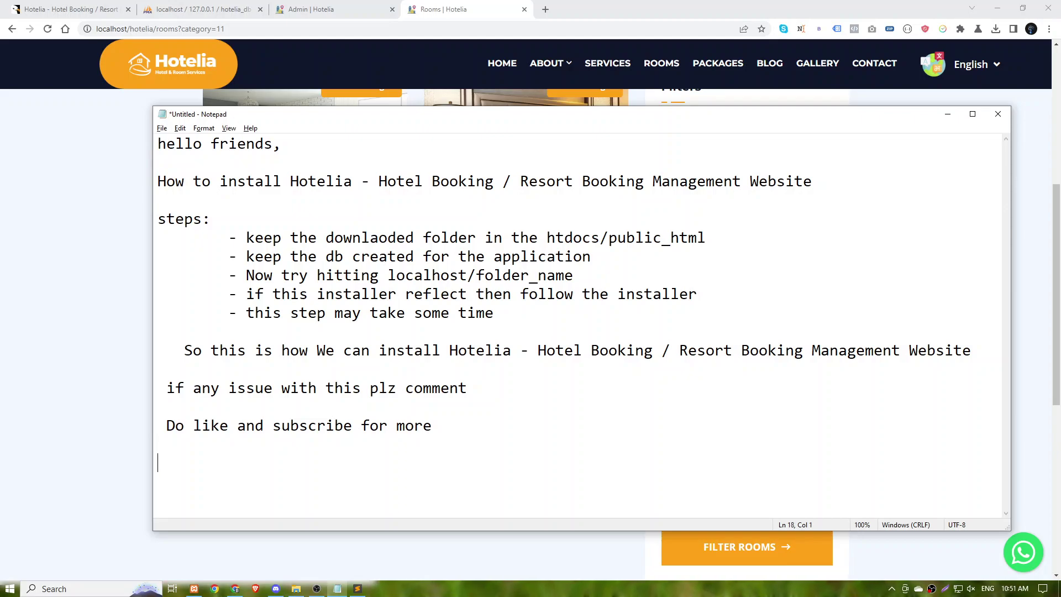
type("Thanks.")
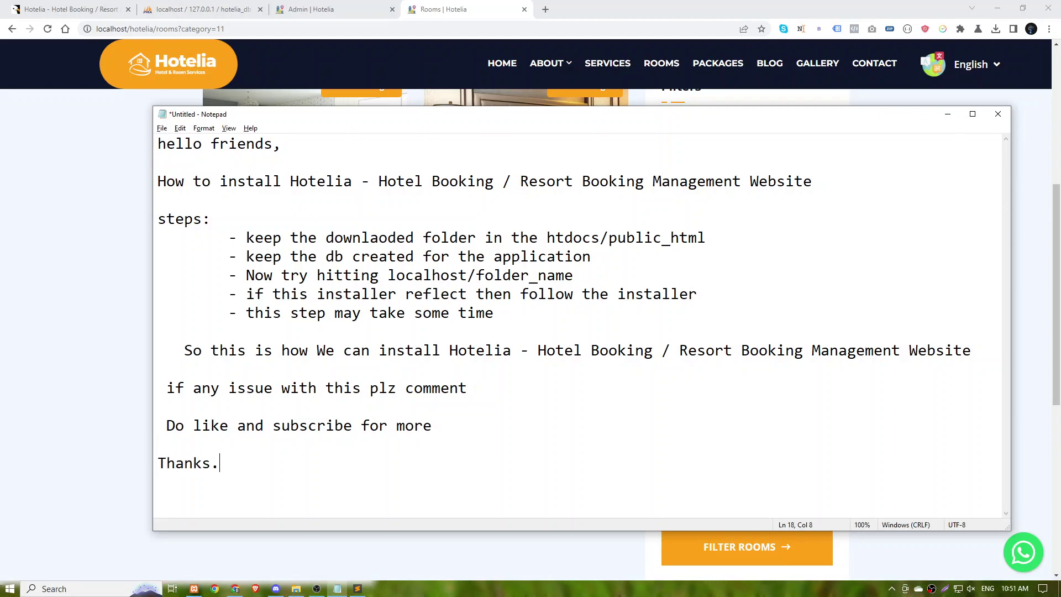